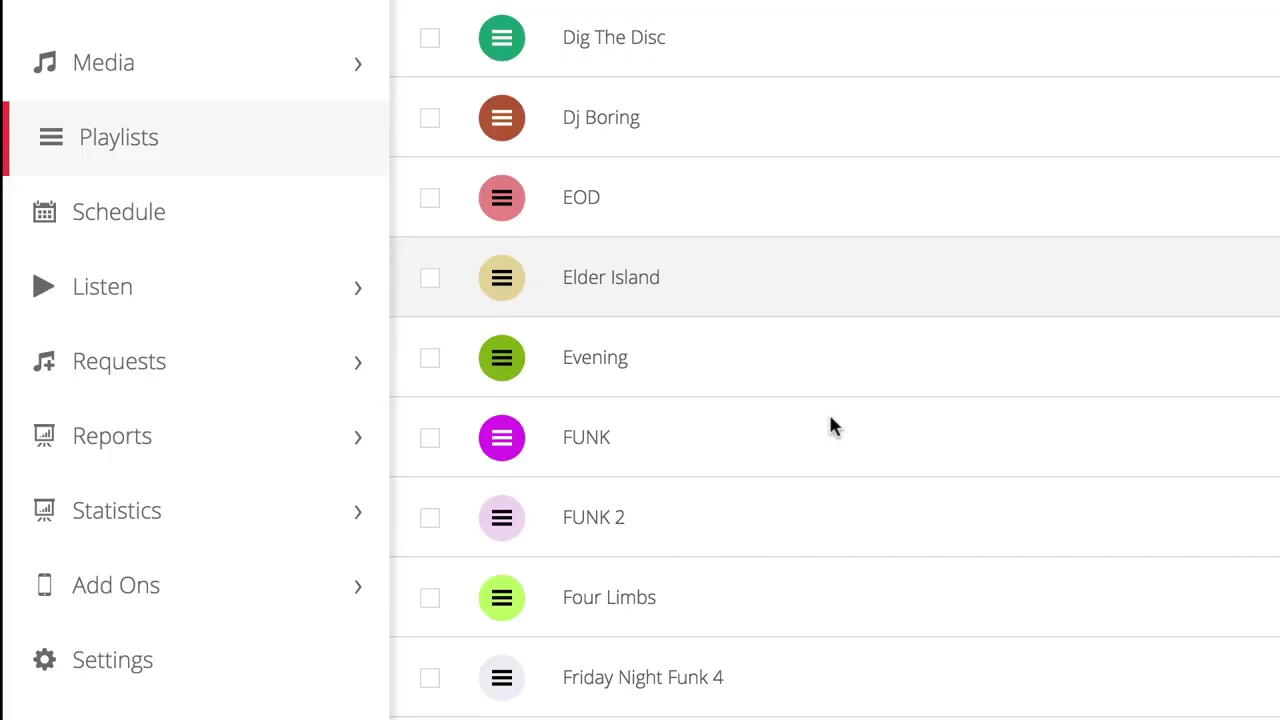
Lengthen the fade-in to four seconds, then go to the Media Talk Shows list
scroll(860, 440, "down", 2)
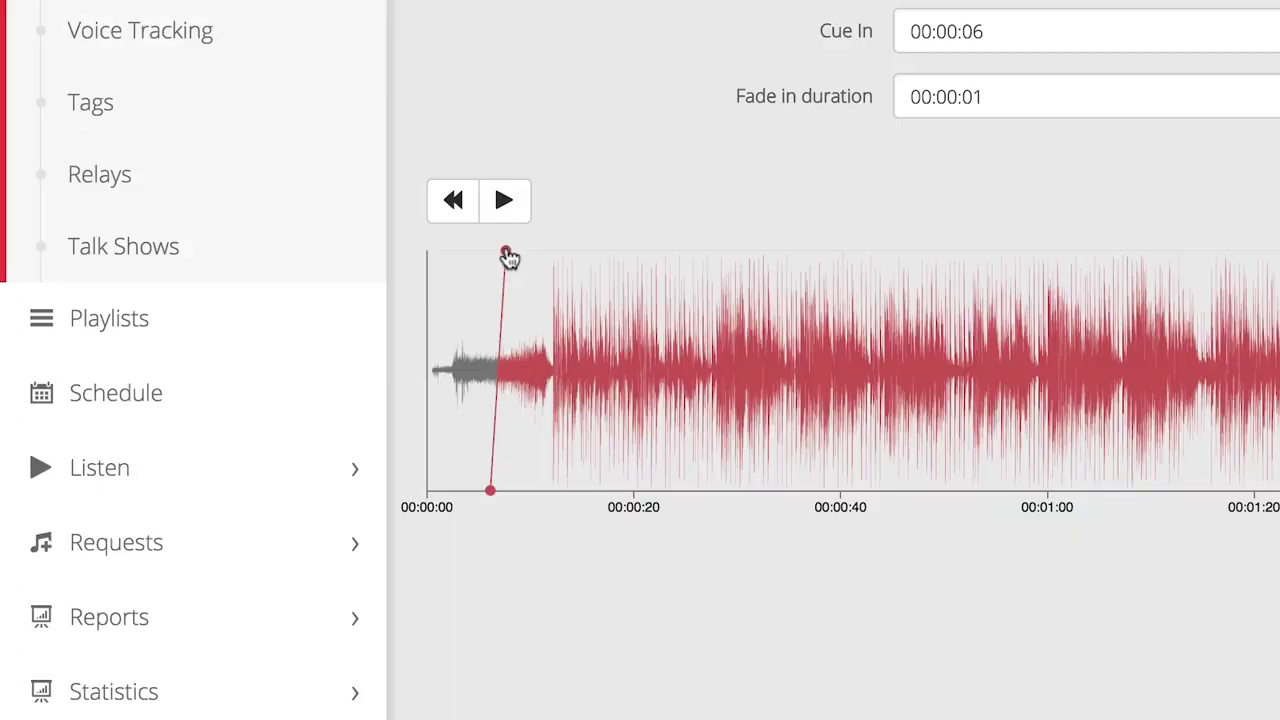
left_click_drag(509, 254, 560, 262)
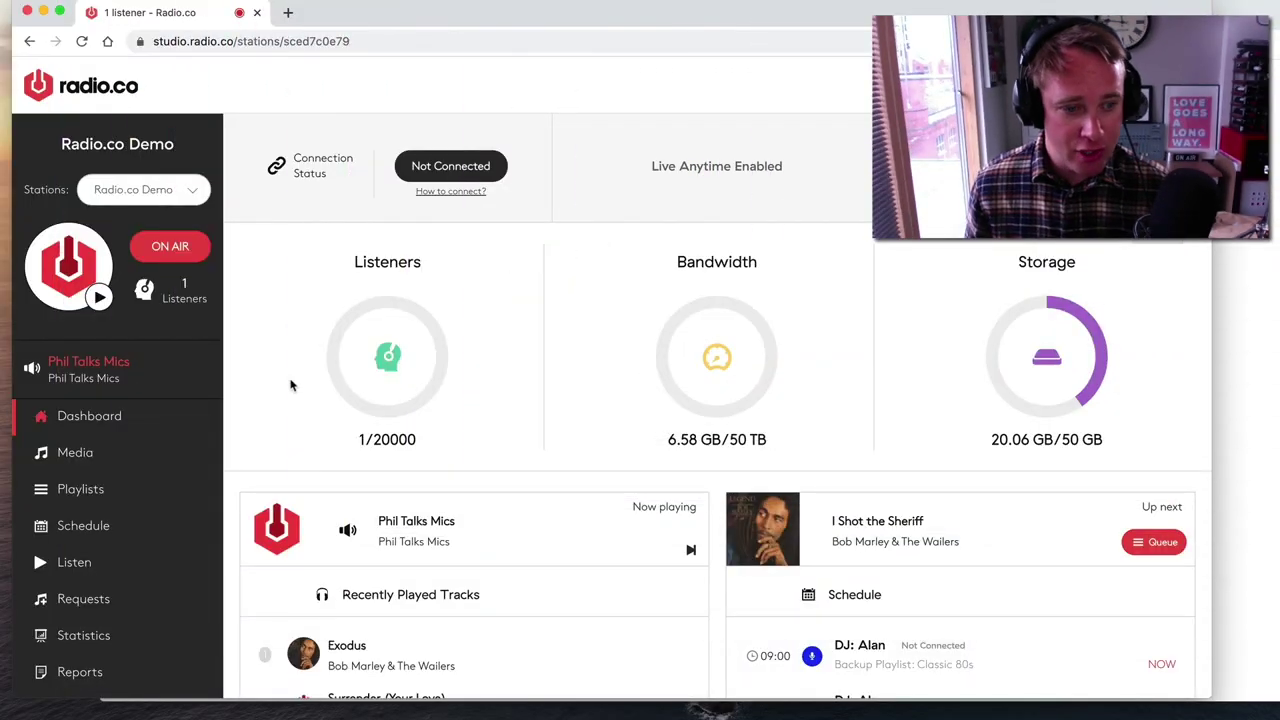
scroll(286, 391, "down", 1)
scroll(134, 434, "down", 1)
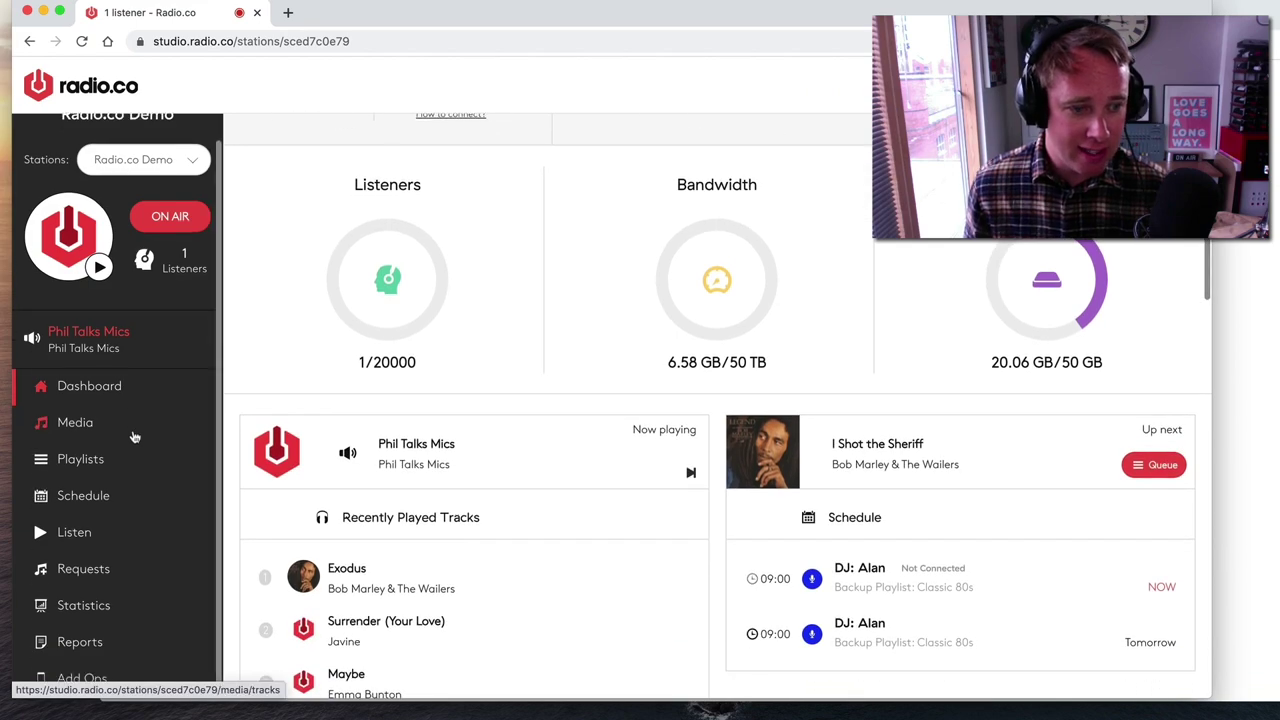
left_click(134, 434)
scroll(139, 657, "down", 1)
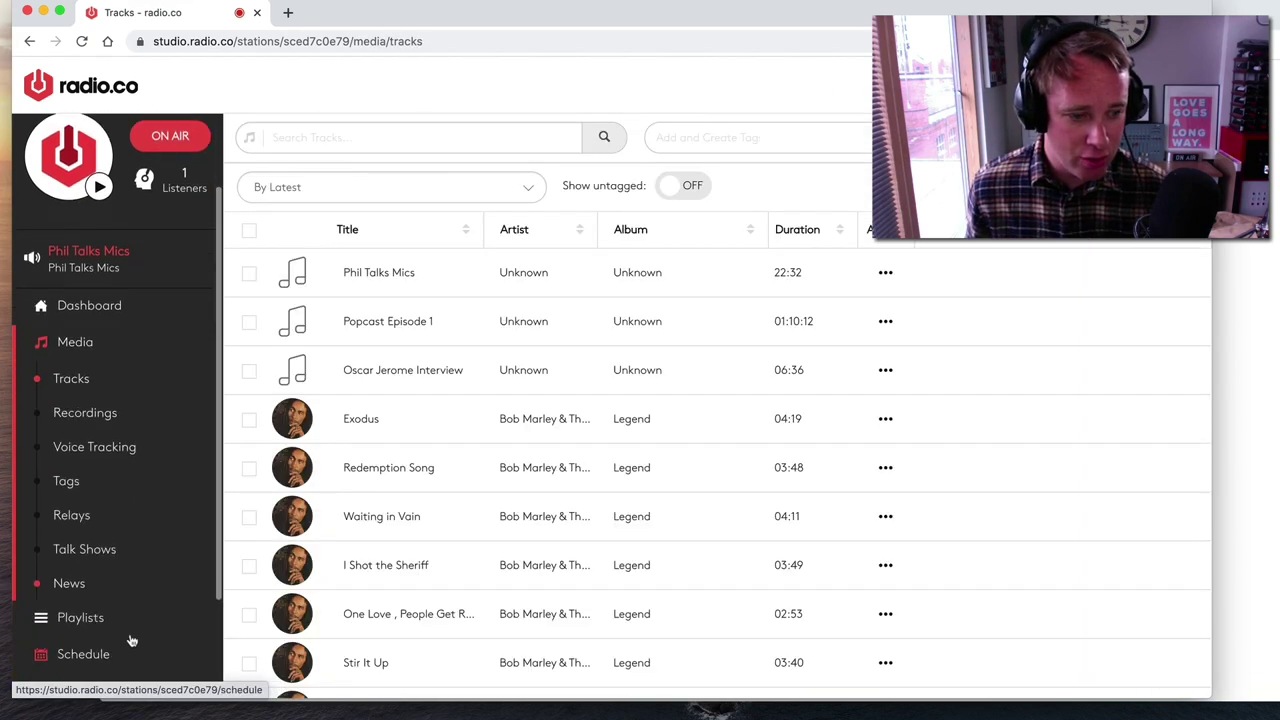
left_click(134, 553)
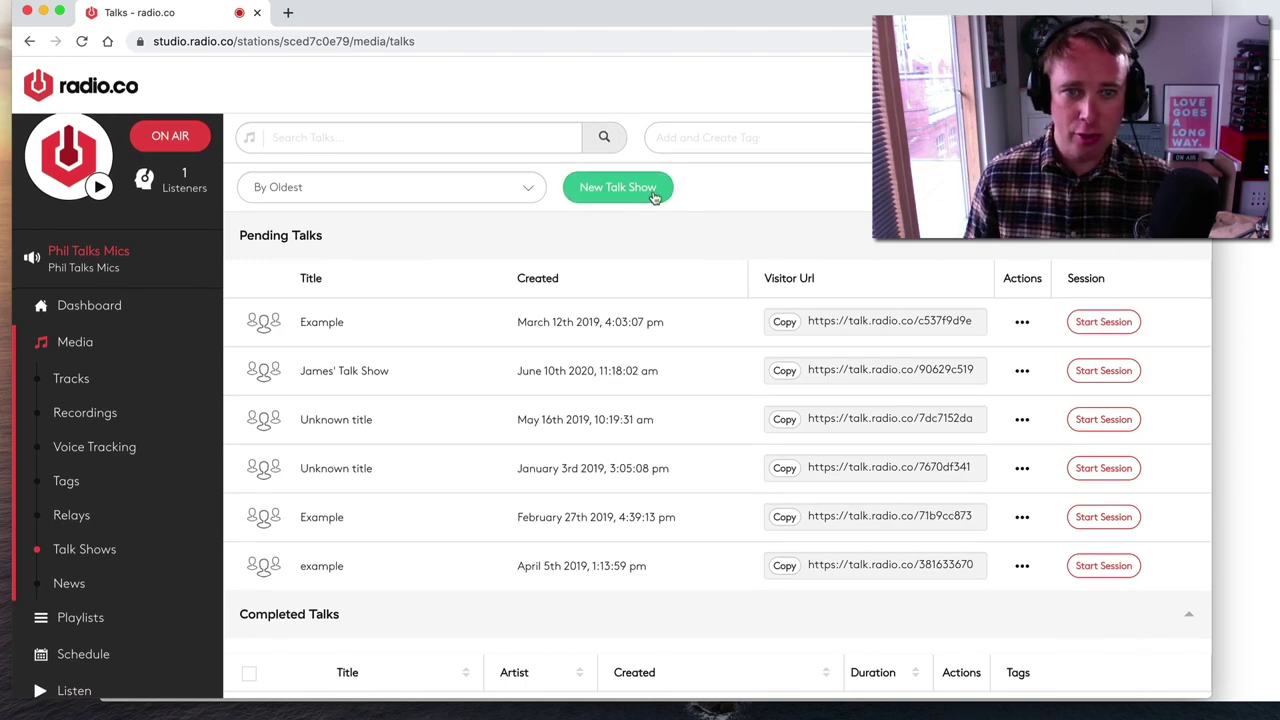
Create a new talk show titled 'James' with artist 'James'
left_click(653, 196)
left_click(680, 272)
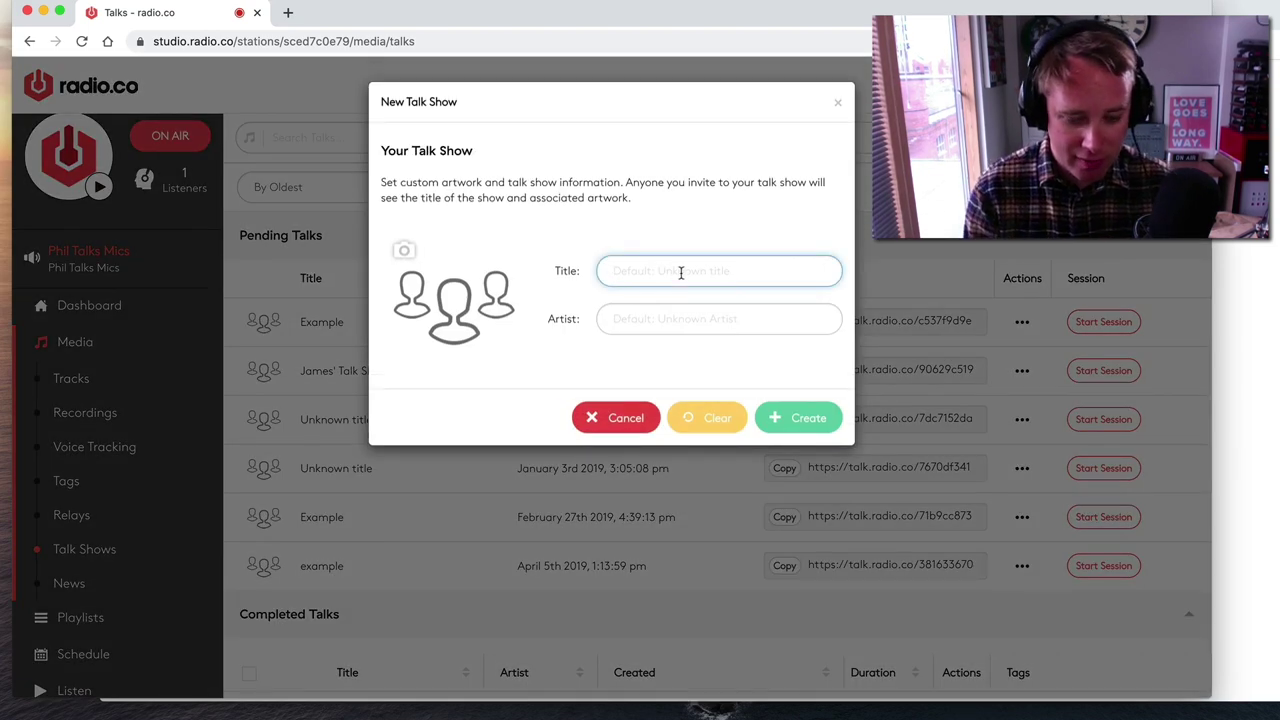
type("James' Talk Show")
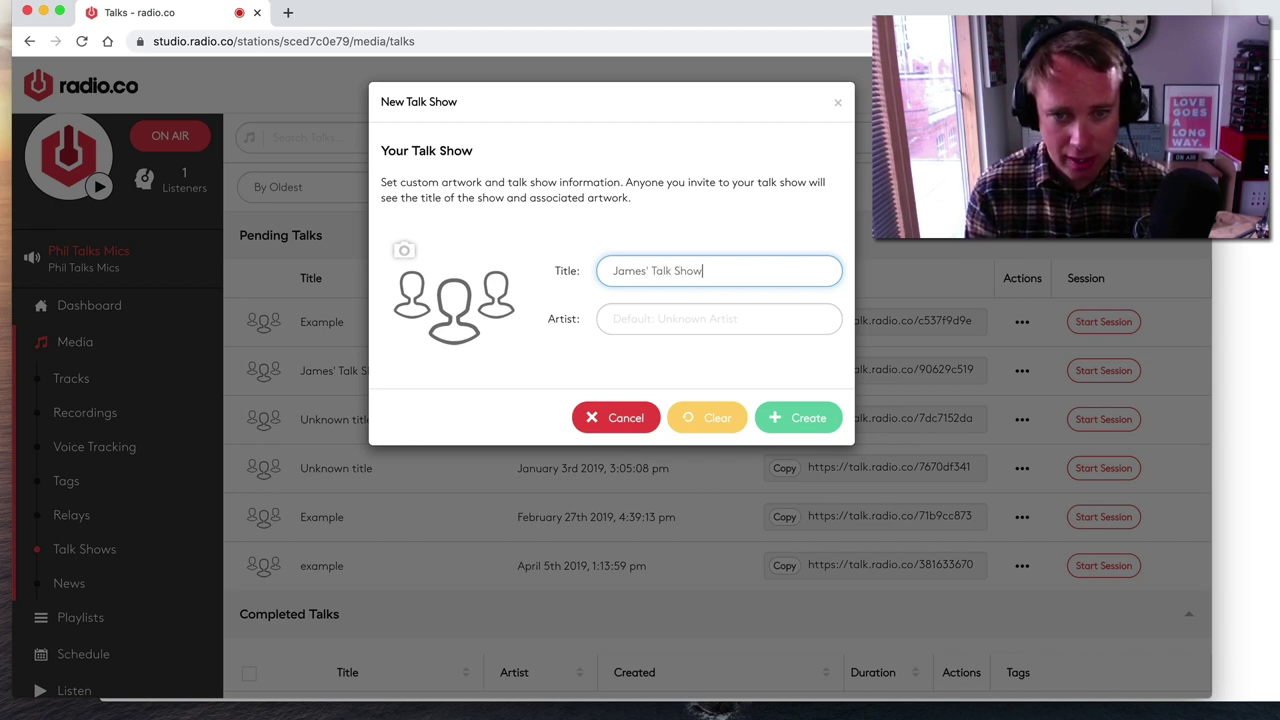
left_click(719, 318)
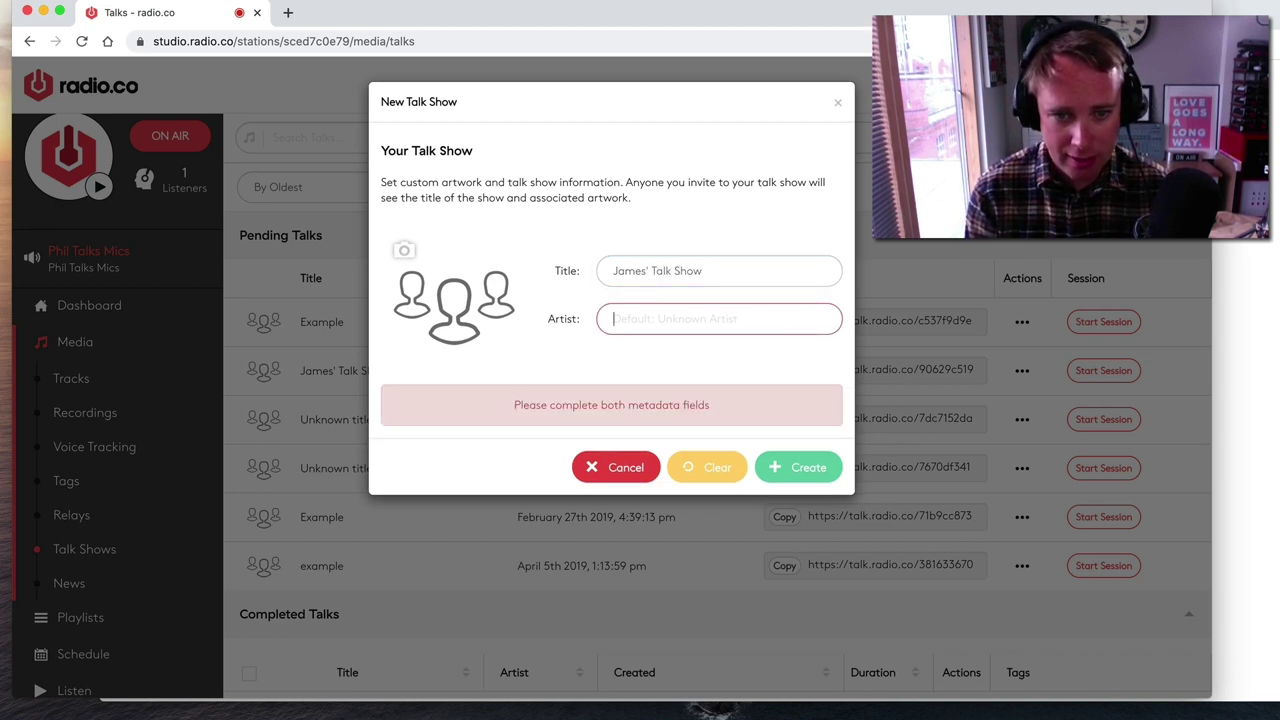
type("James Mulvany")
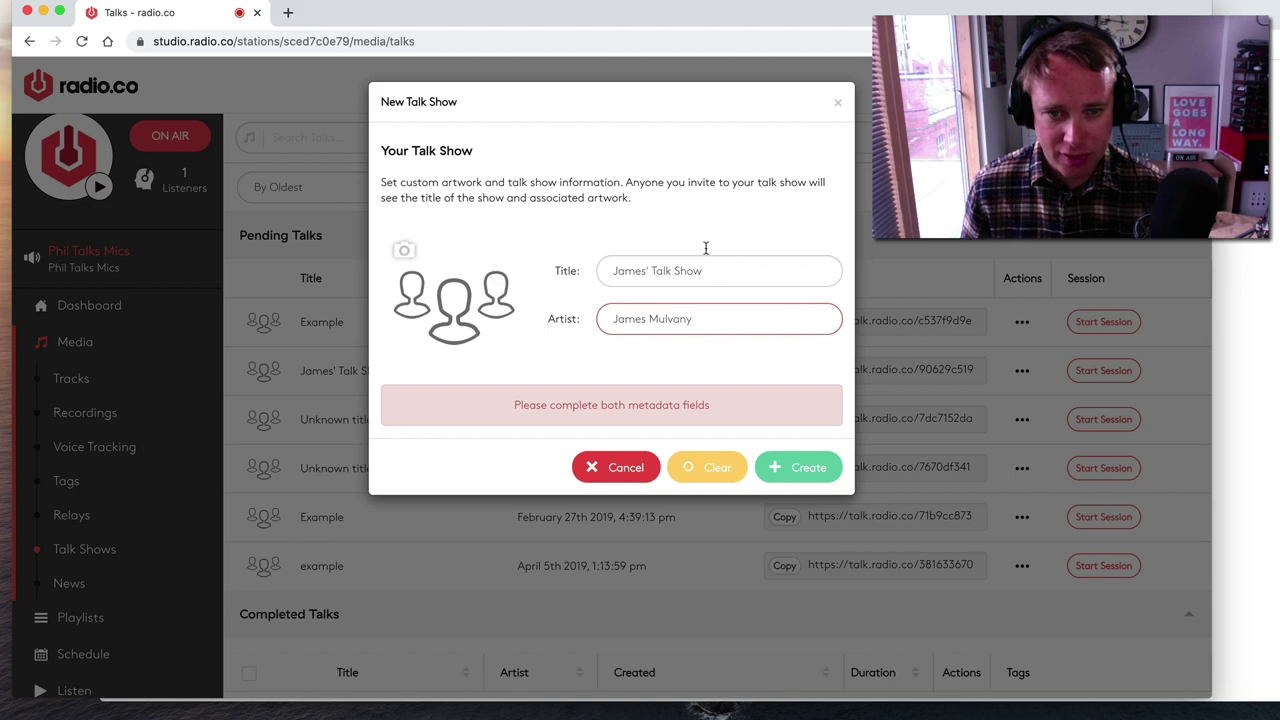
left_click(712, 178)
mouse_move(484, 254)
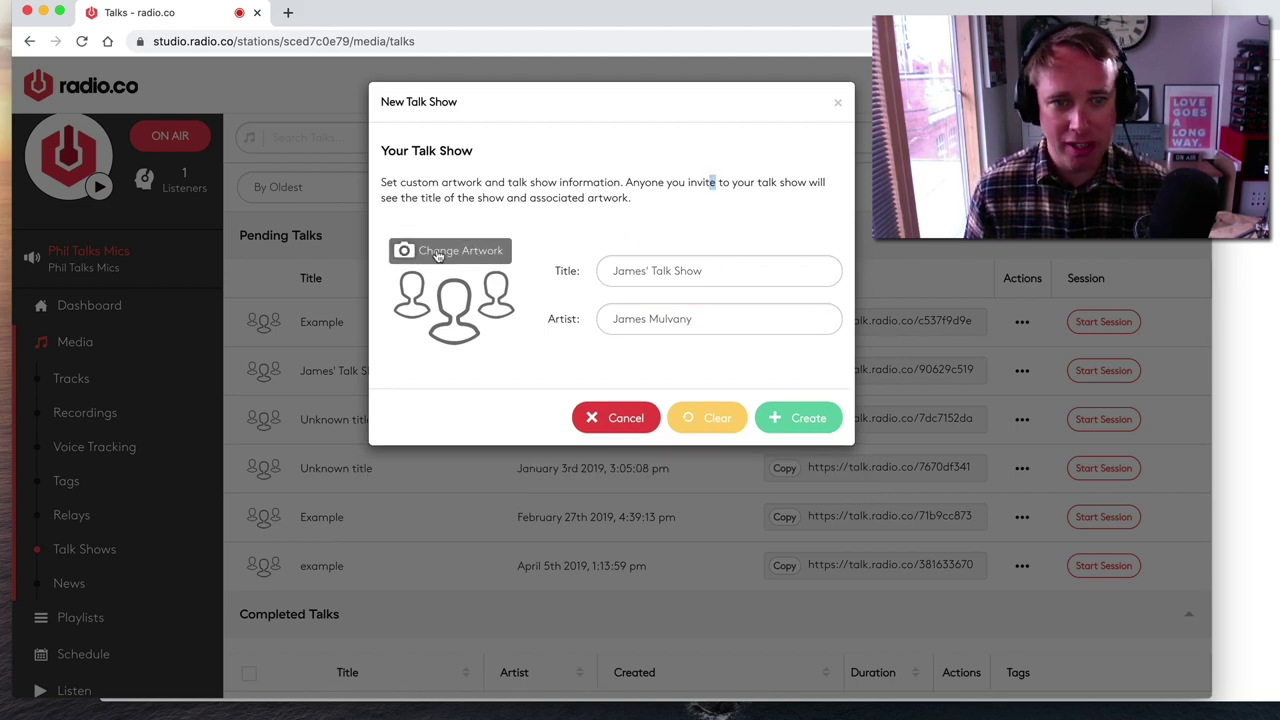
left_click(811, 420)
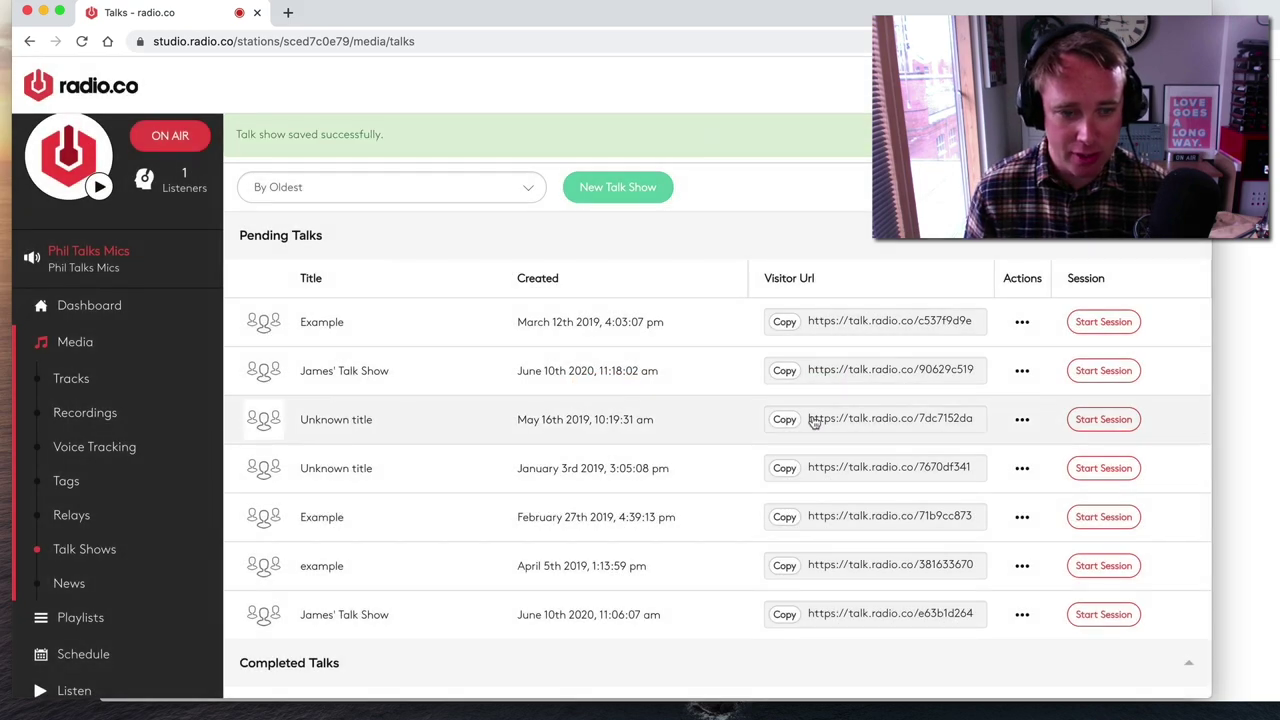
Start the James' Talk Show session, copy its visitor URL, and bring the guest browser window forward
scroll(830, 422, "down", 1)
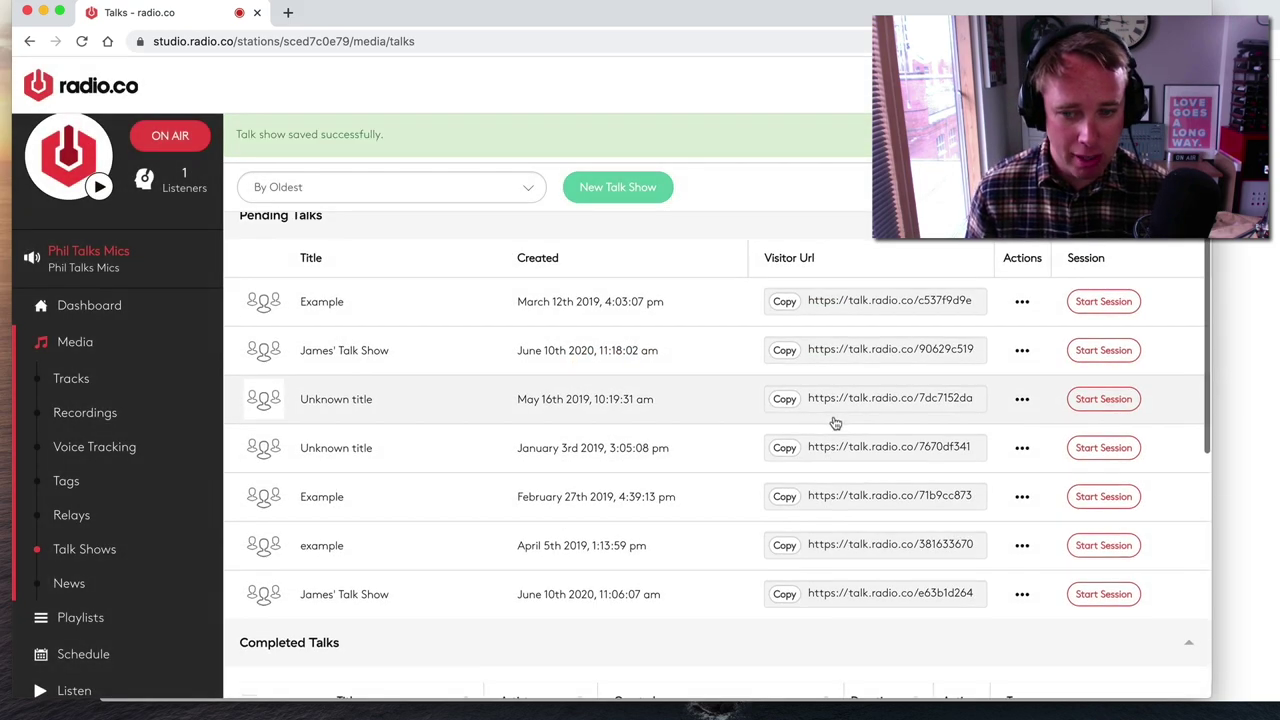
left_click(1104, 594)
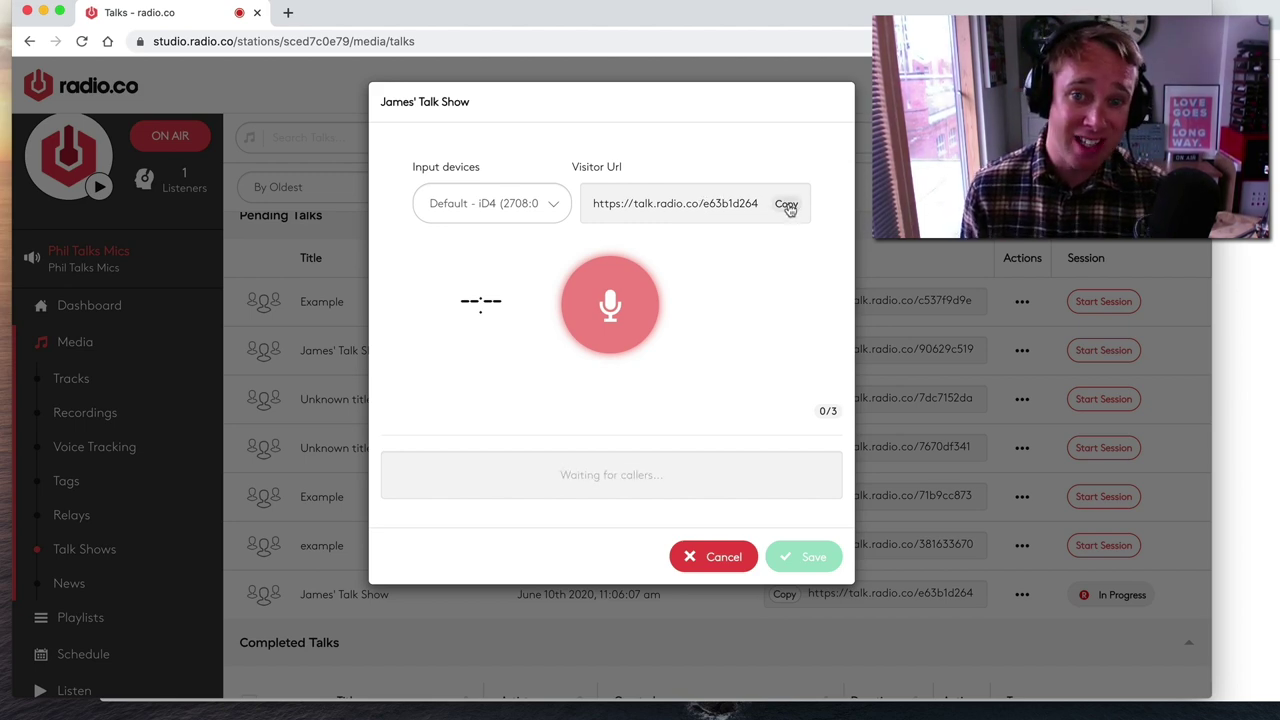
left_click(786, 205)
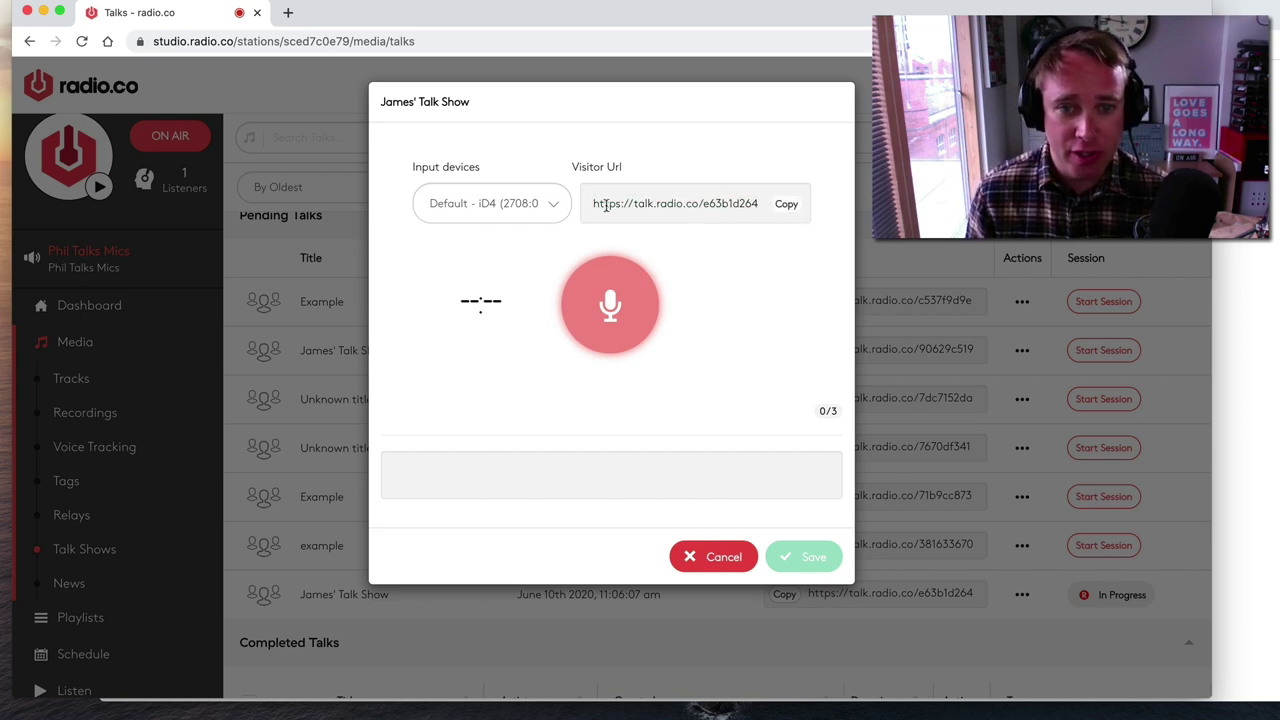
left_click(1240, 261)
left_click_drag(628, 5, 586, 14)
Load the copied visitor link in the guest browser and allow microphone access
right_click(660, 43)
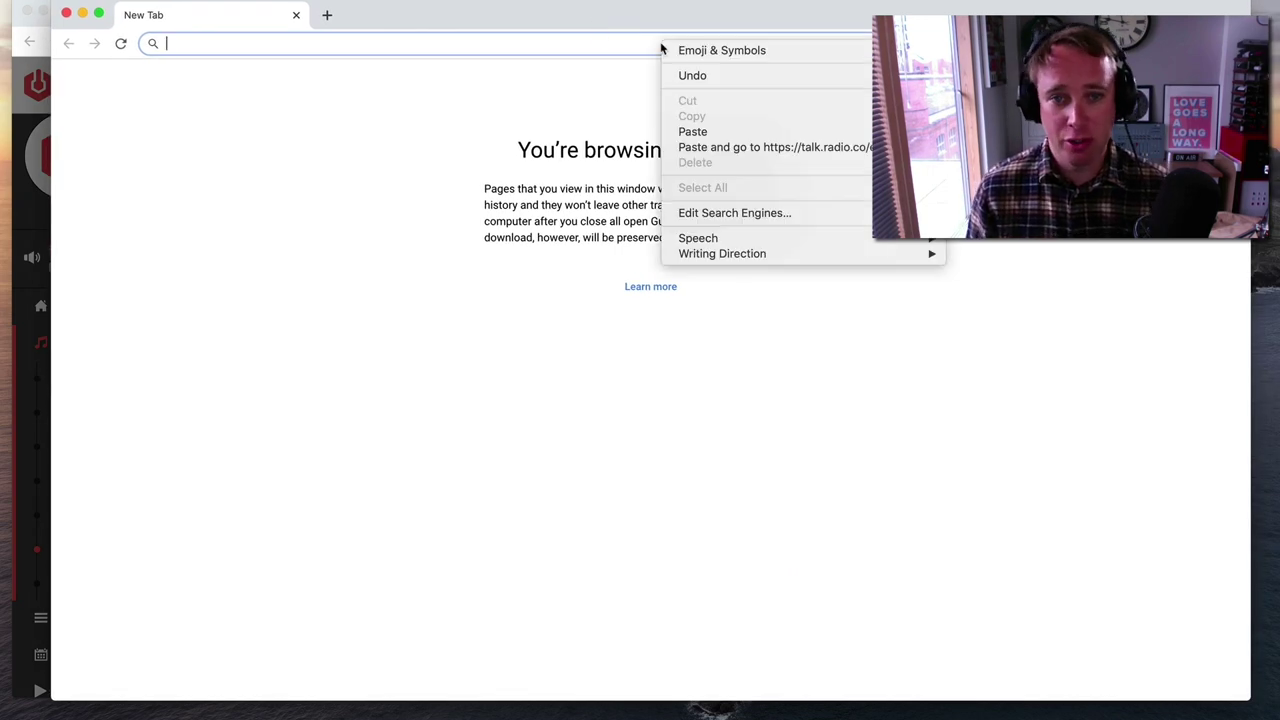
left_click(741, 133)
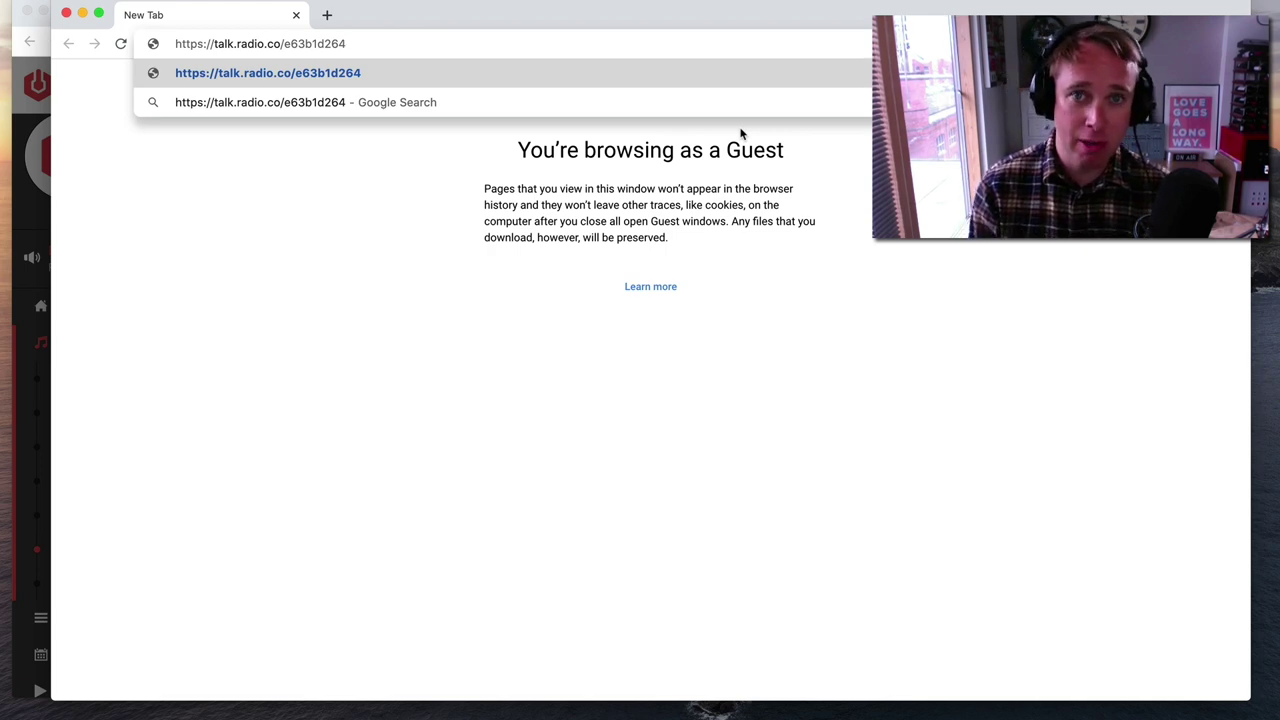
key("Return")
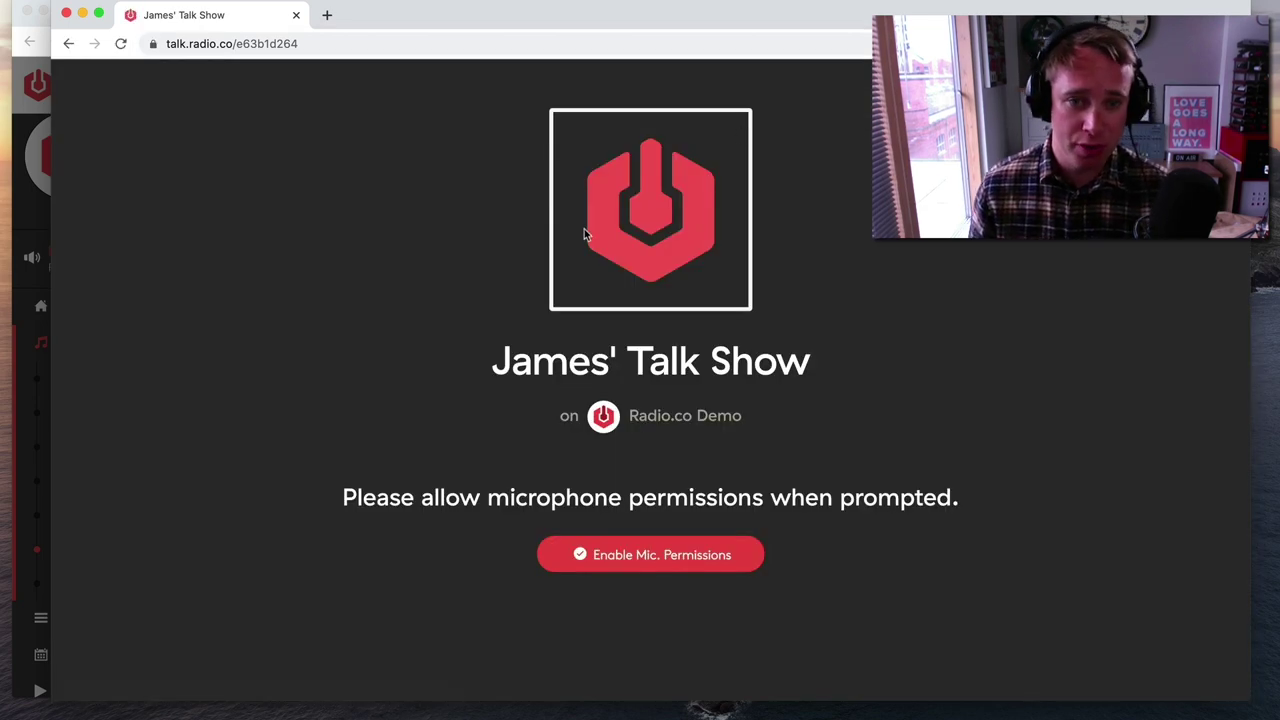
left_click(728, 558)
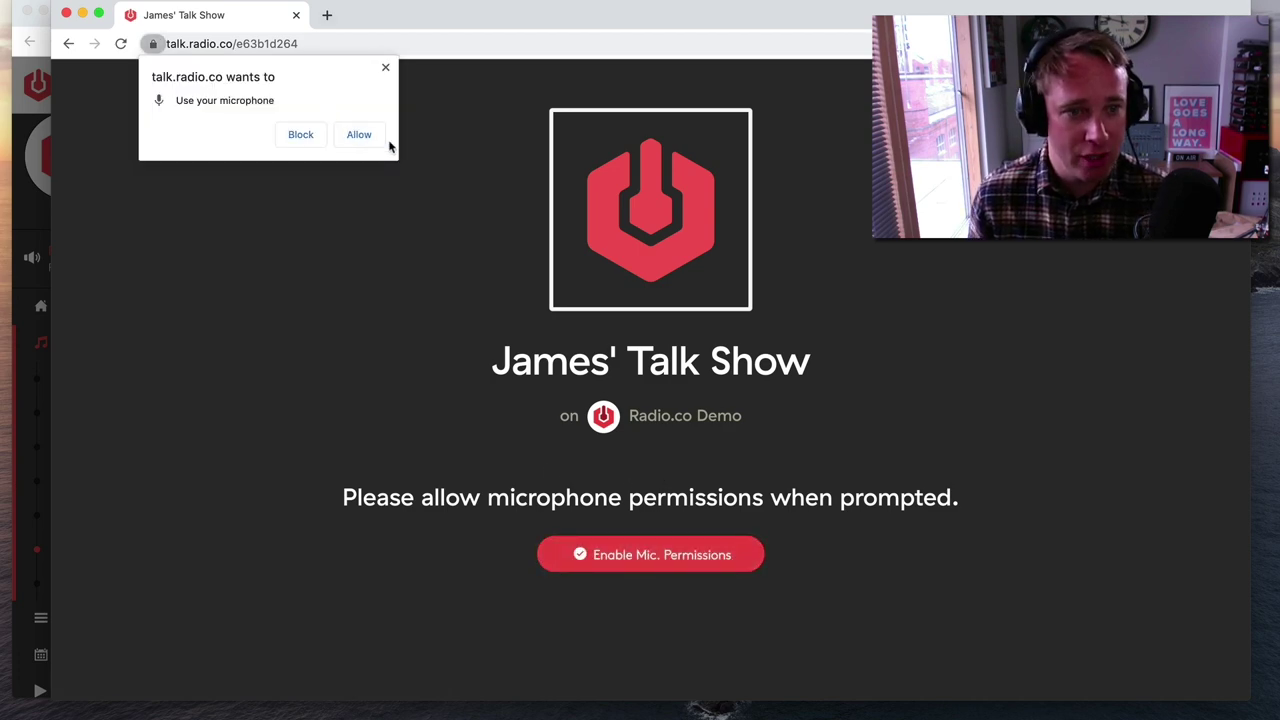
left_click(360, 135)
Call the station as Guest 1, entering a caller name and agreeing to the privacy statement
scroll(637, 532, "down", 2)
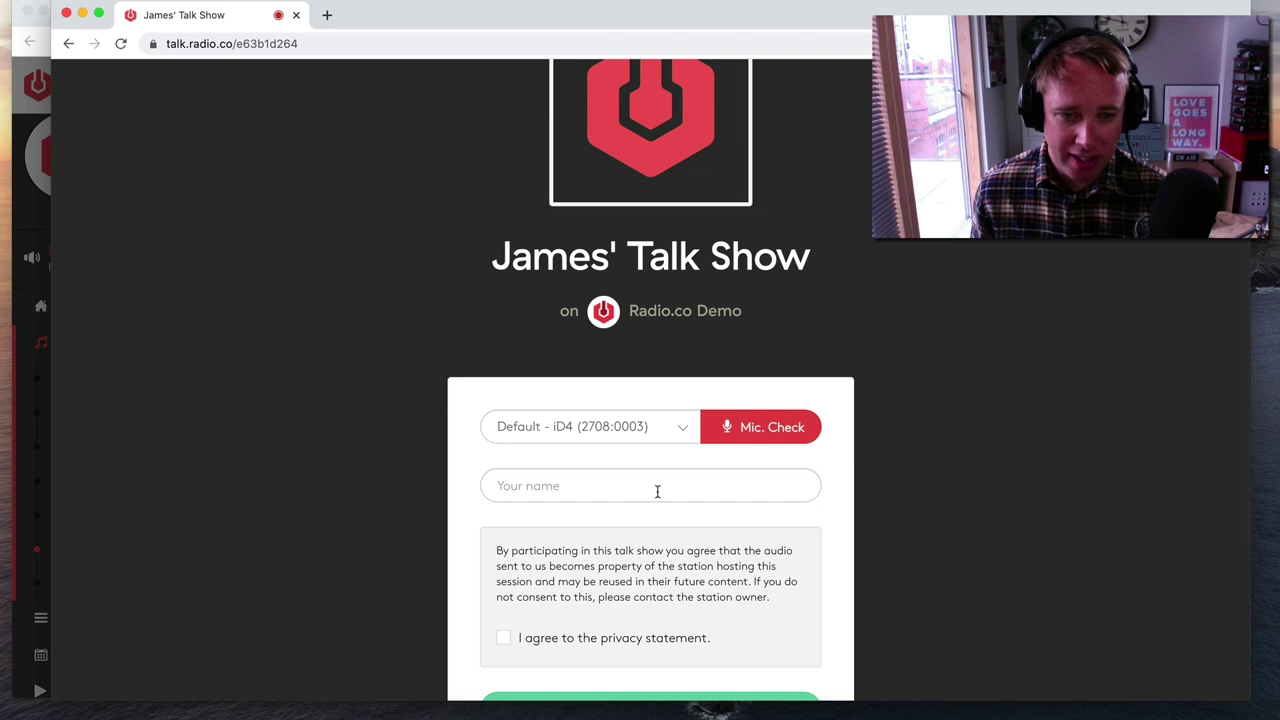
left_click(657, 487)
type("Guest 1")
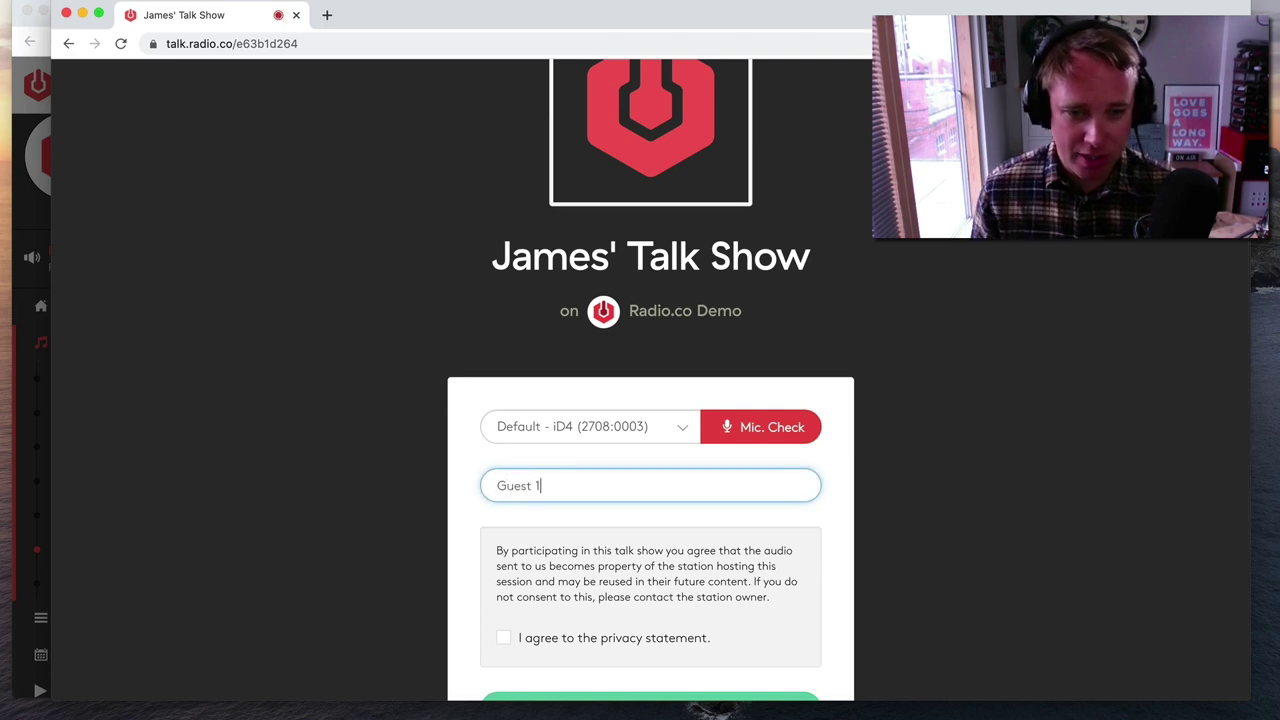
scroll(724, 524, "down", 1)
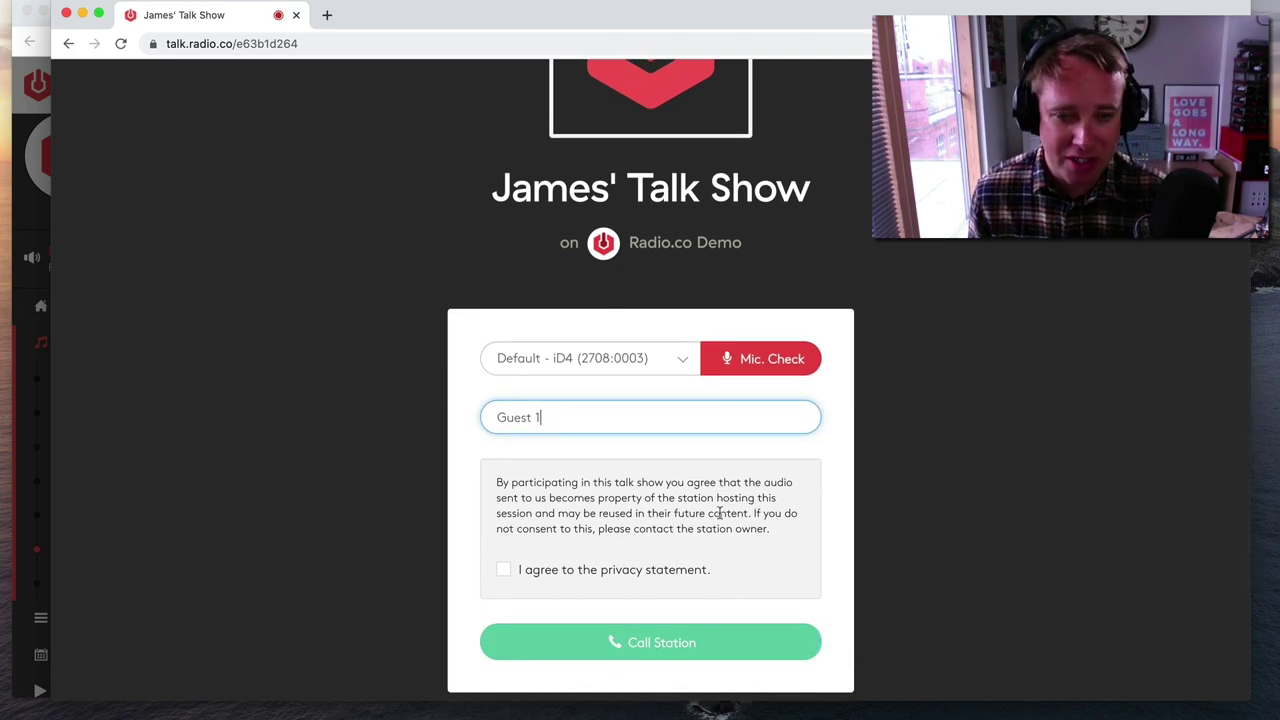
left_click(673, 569)
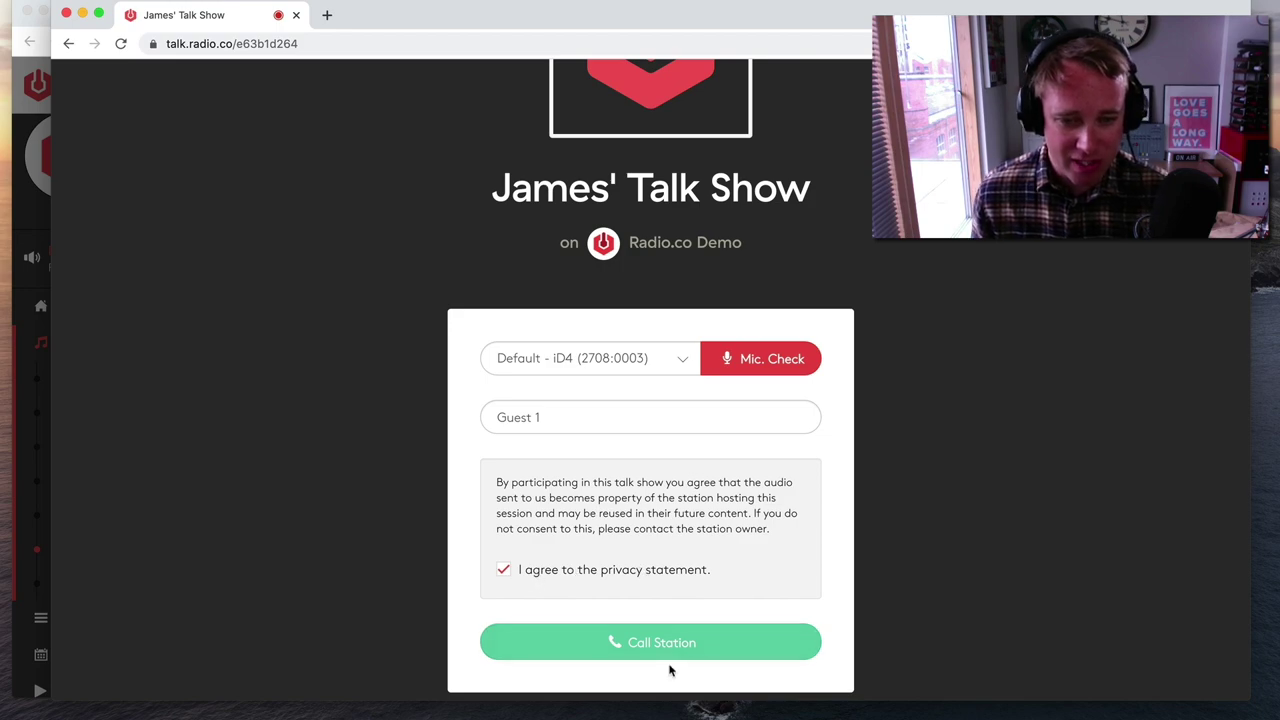
left_click(704, 648)
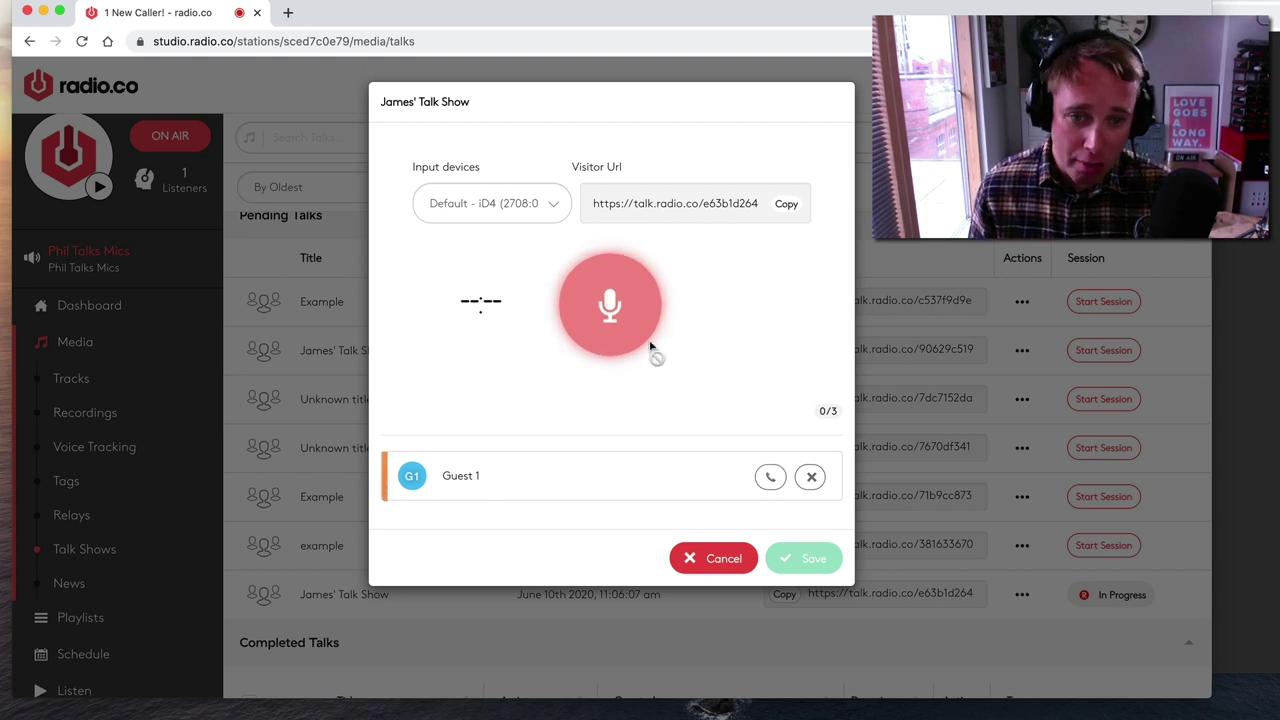
Answer Guest 1's call, then toggle their speaker to unmute and mute them again
left_click(770, 477)
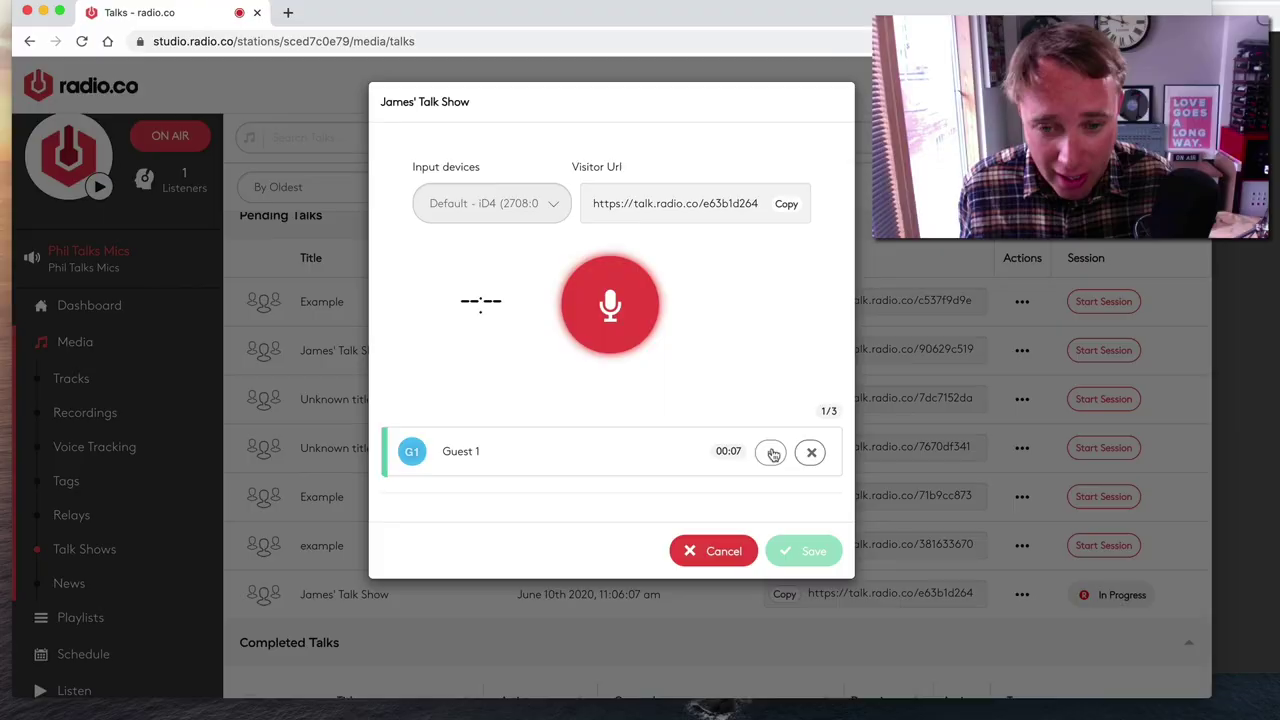
left_click(770, 455)
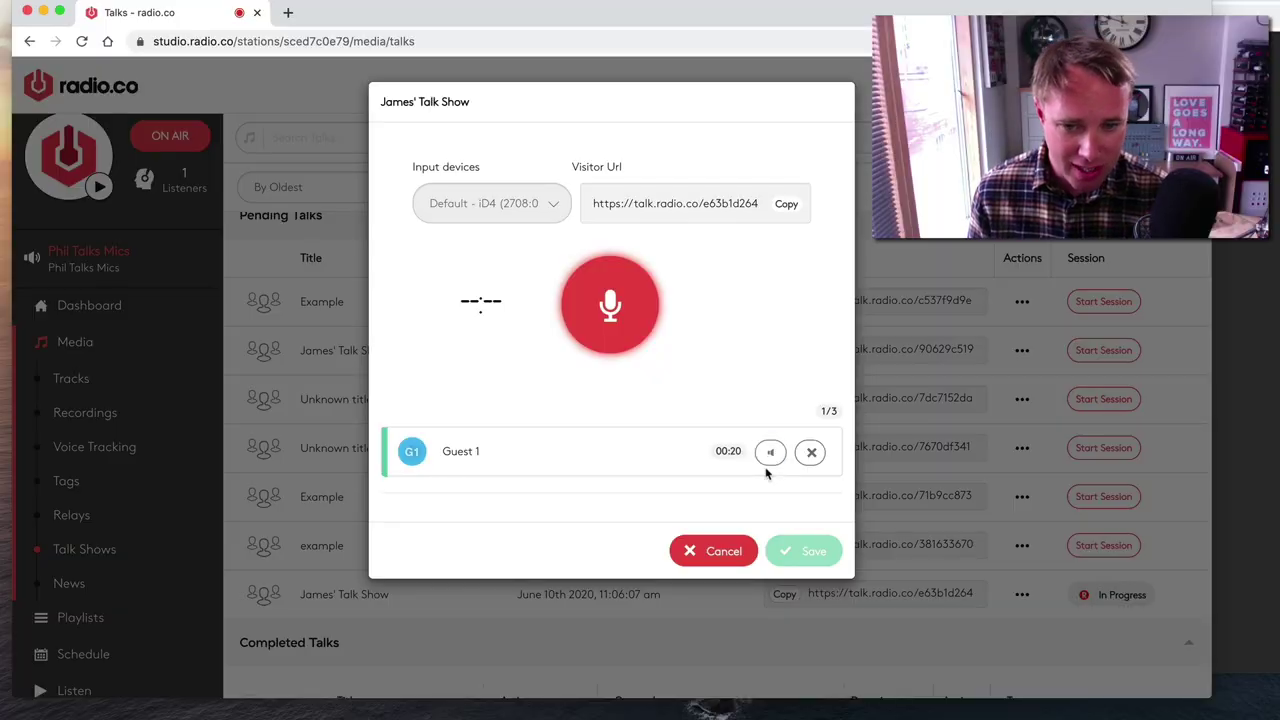
left_click(772, 460)
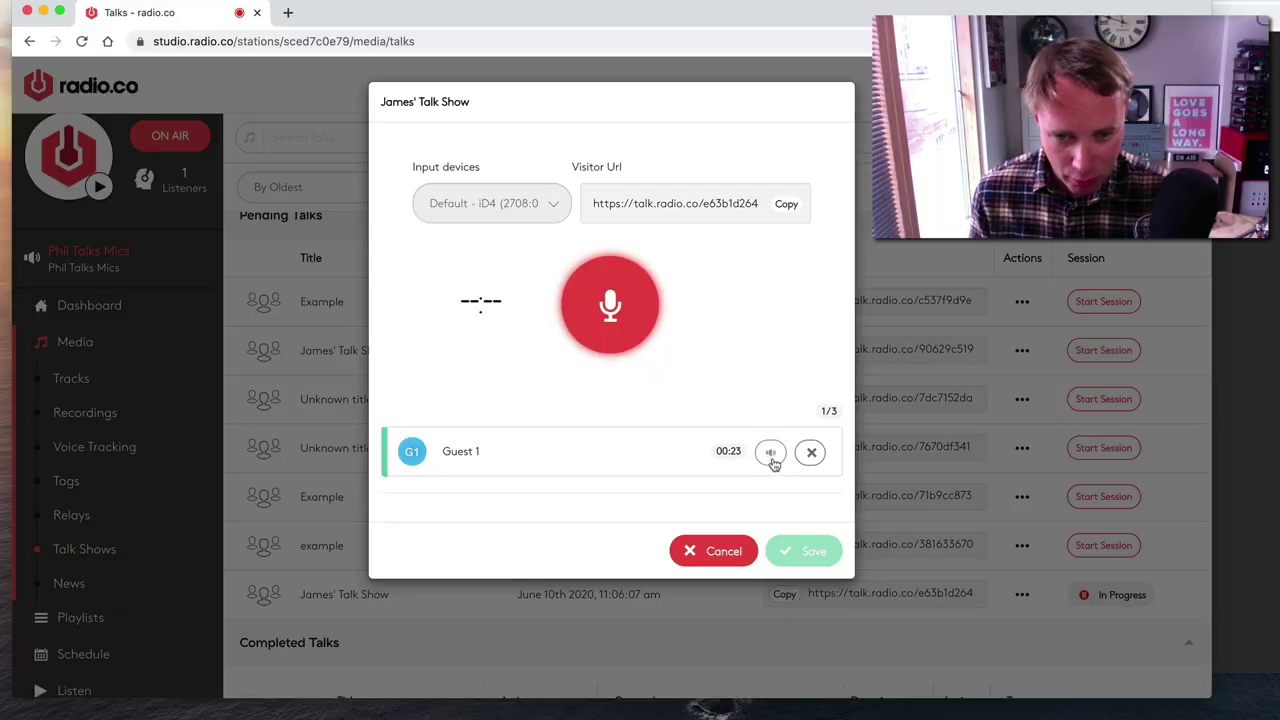
left_click(772, 462)
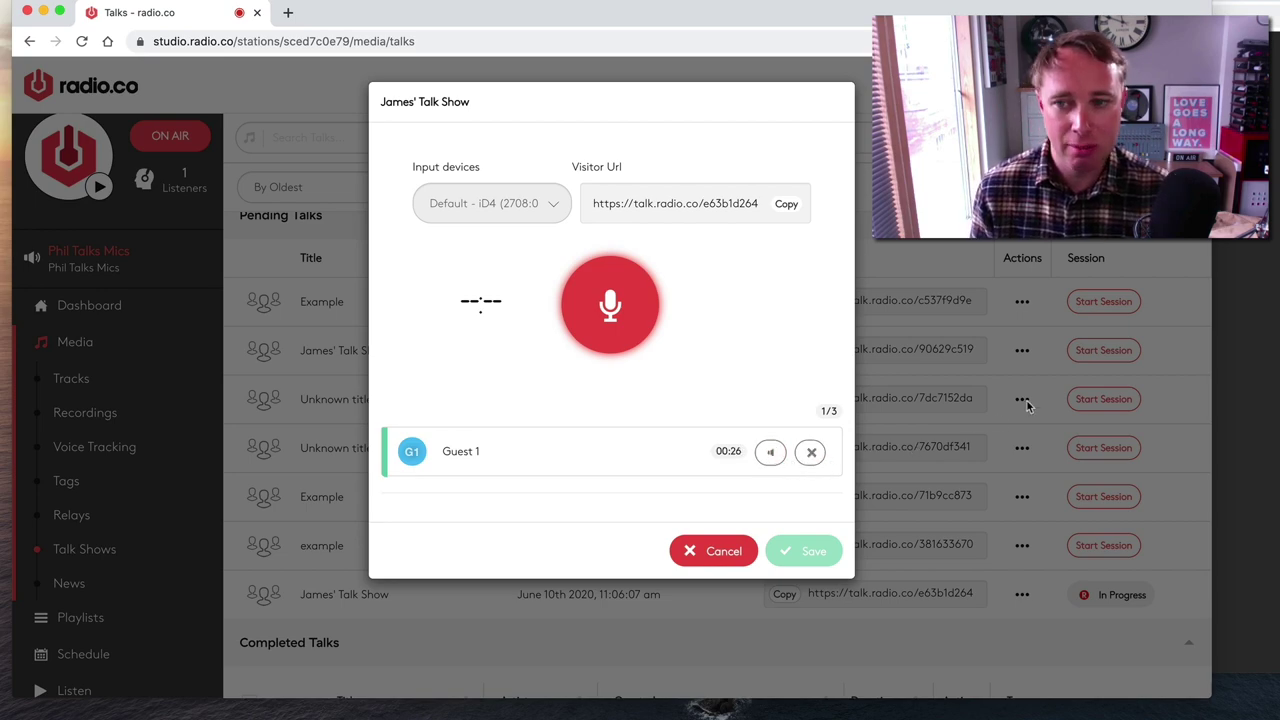
Open the visitor link in the guest window and enable microphone permissions
key("super+Tab")
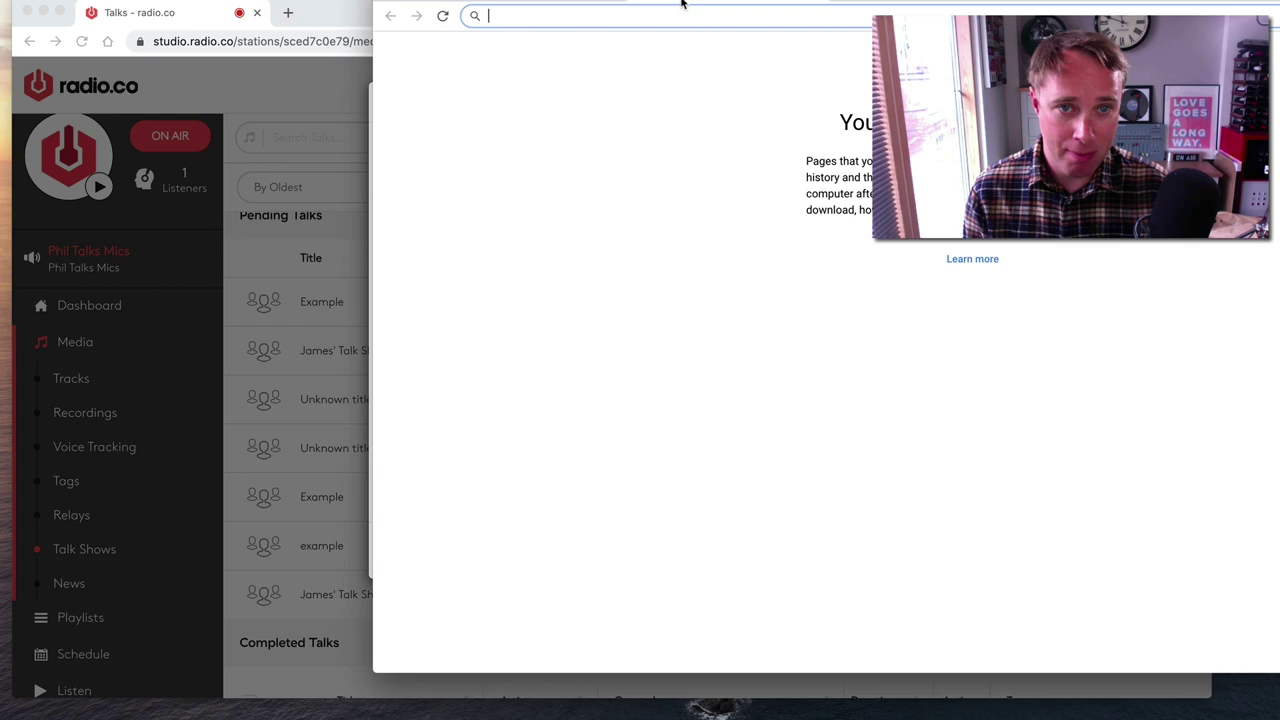
type("https://talk.radio.co/e63b1d264")
key("Return")
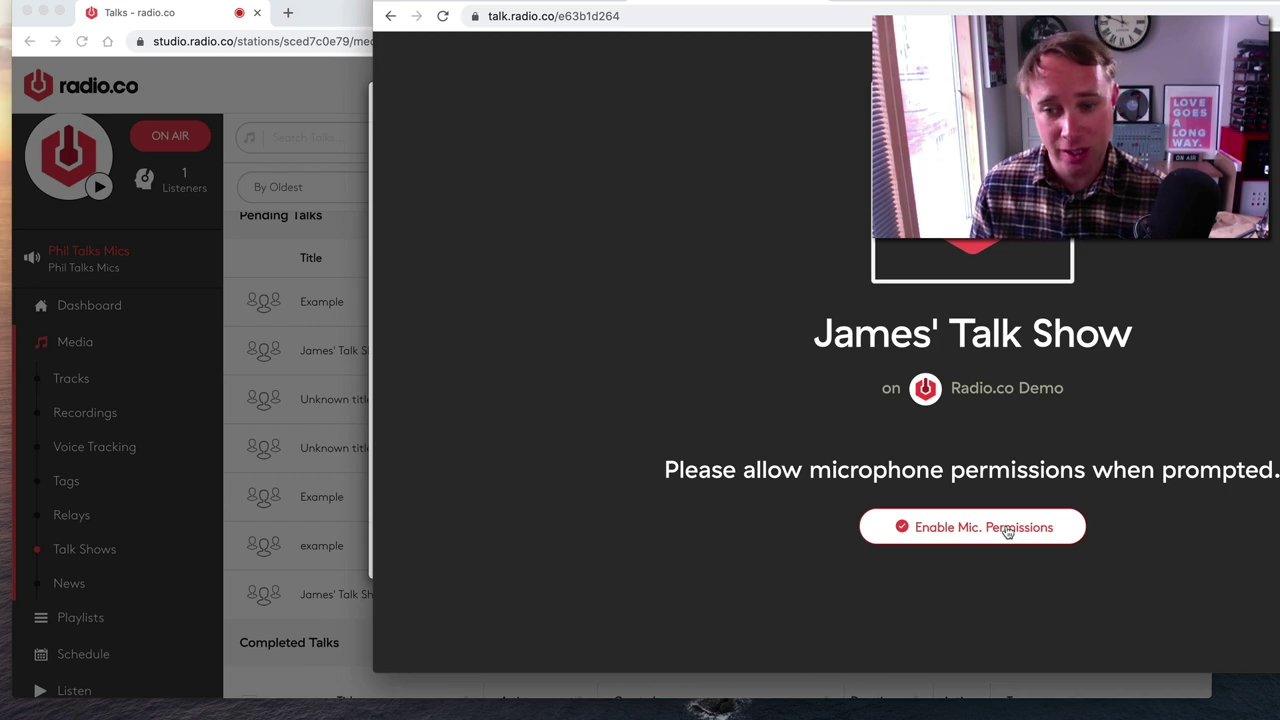
left_click(1008, 530)
Call the station as a second caller with a name, agreeing to the privacy statement
left_click(920, 477)
type("Bob")
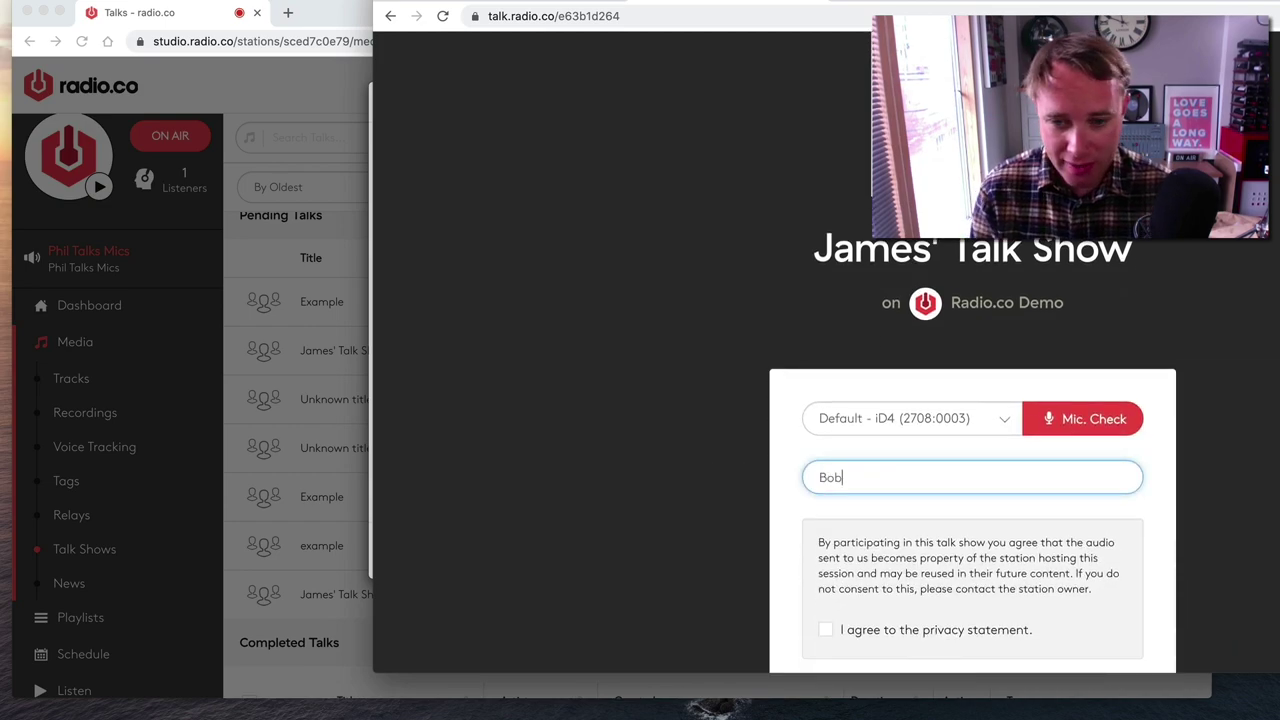
scroll(923, 480, "down", 3)
left_click(914, 492)
left_click(983, 566)
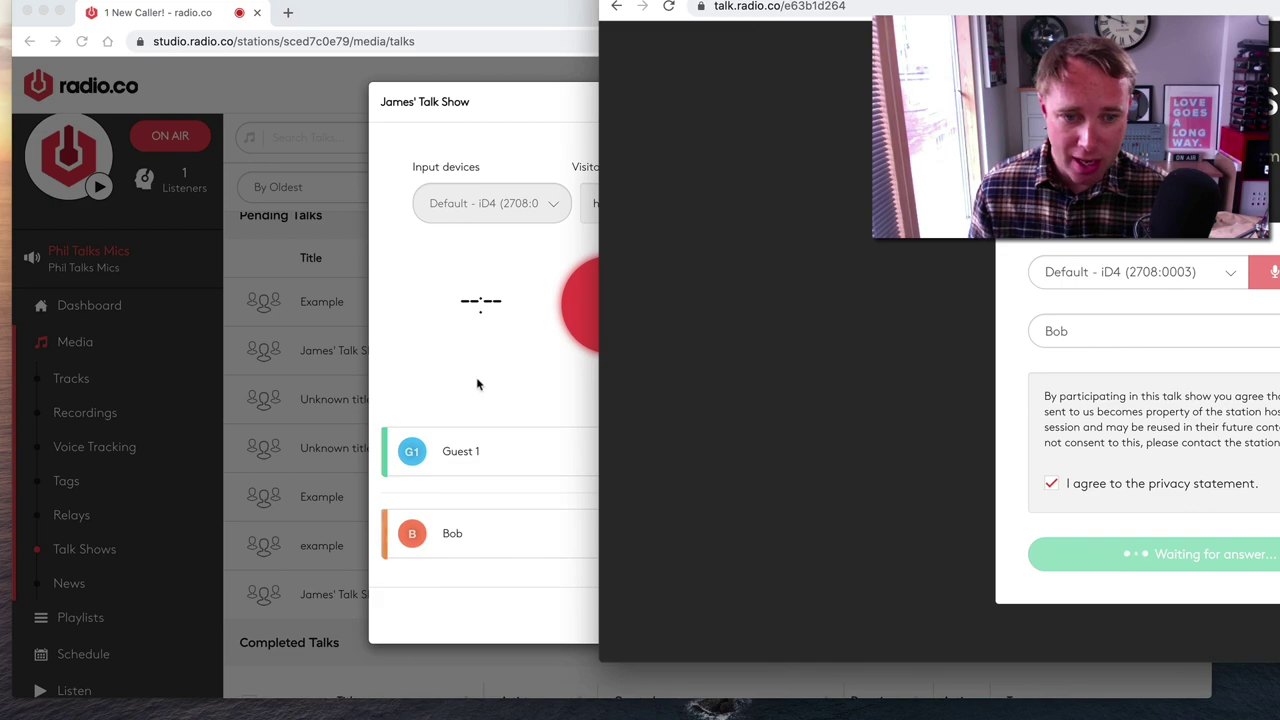
left_click(478, 380)
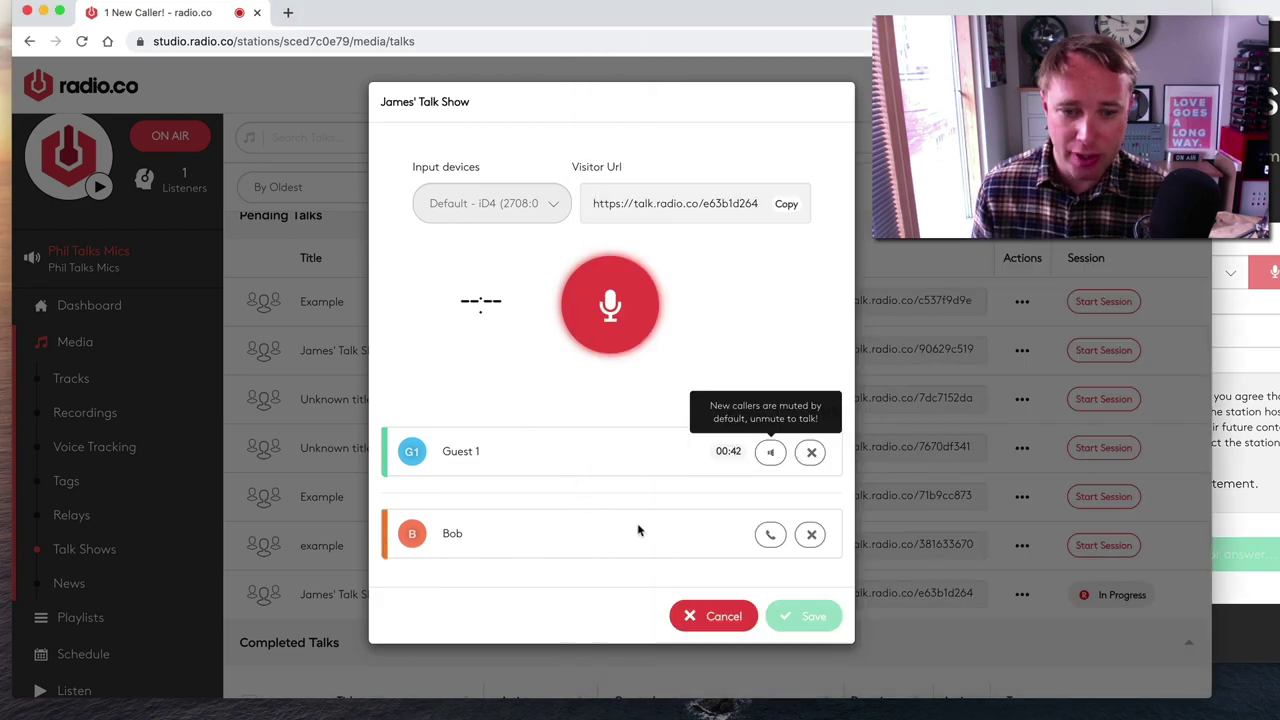
Answer the second caller, then unmute and mute them again
left_click(769, 537)
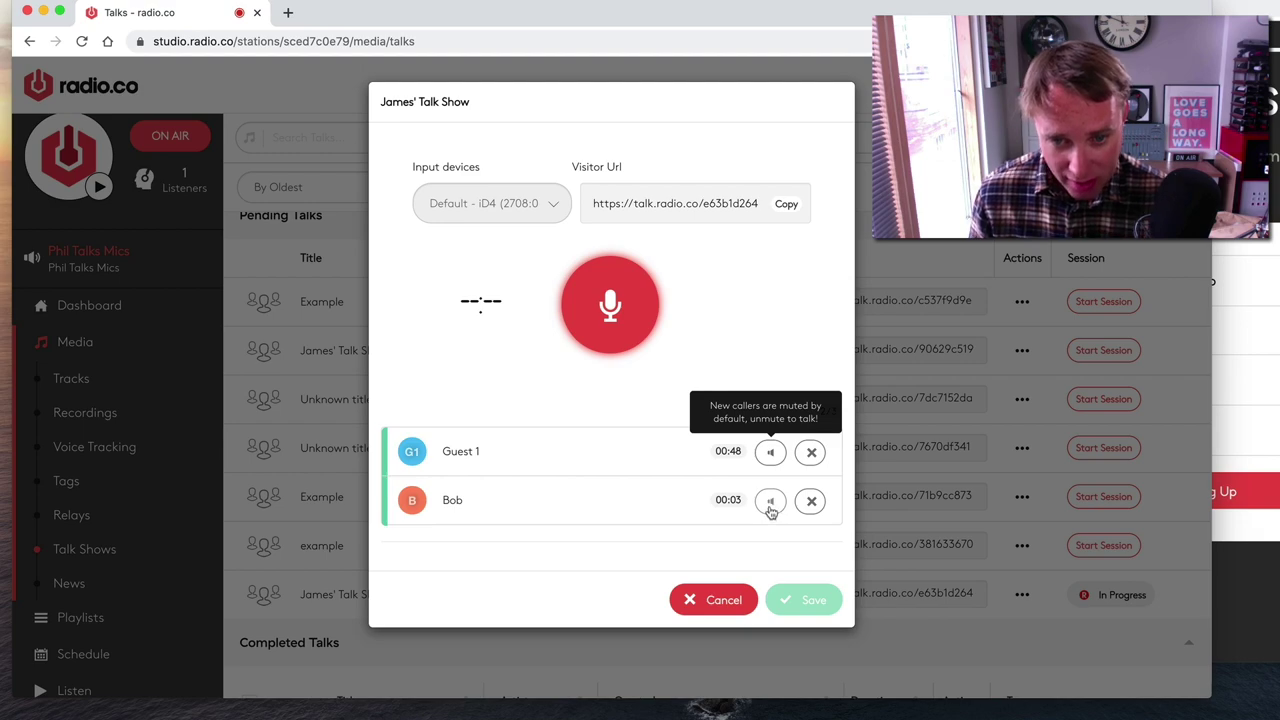
left_click(770, 505)
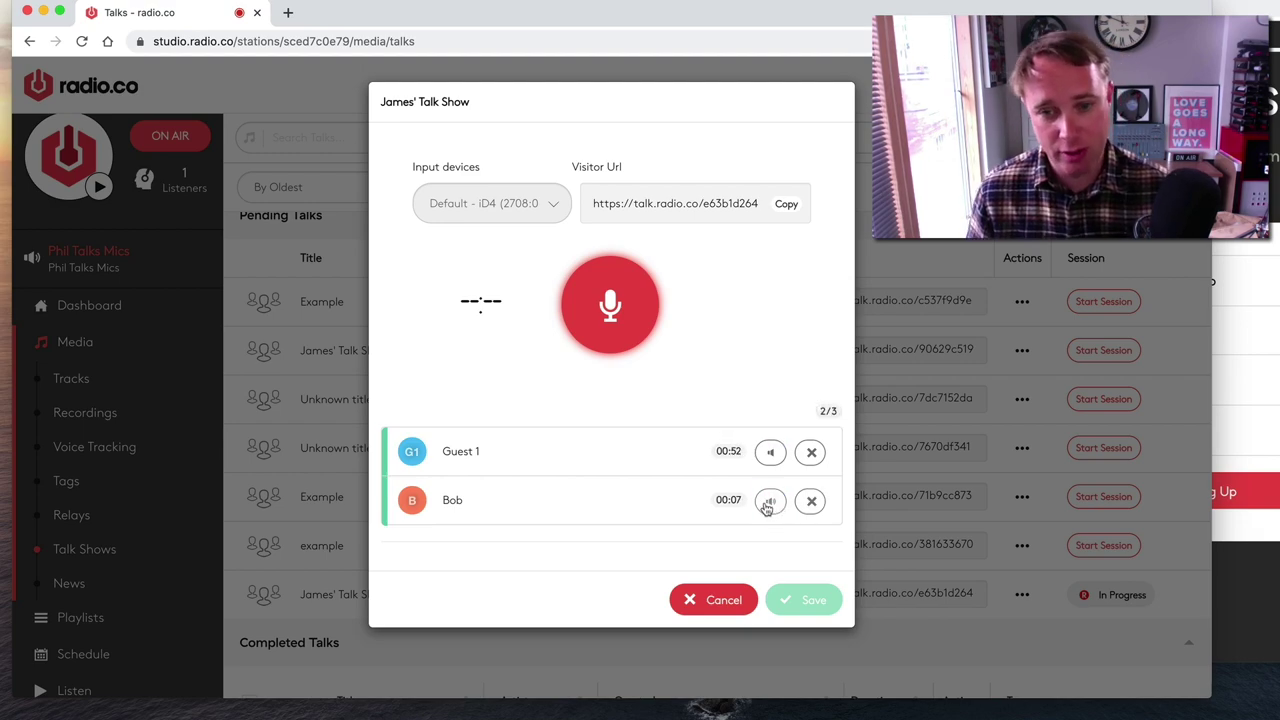
left_click(768, 503)
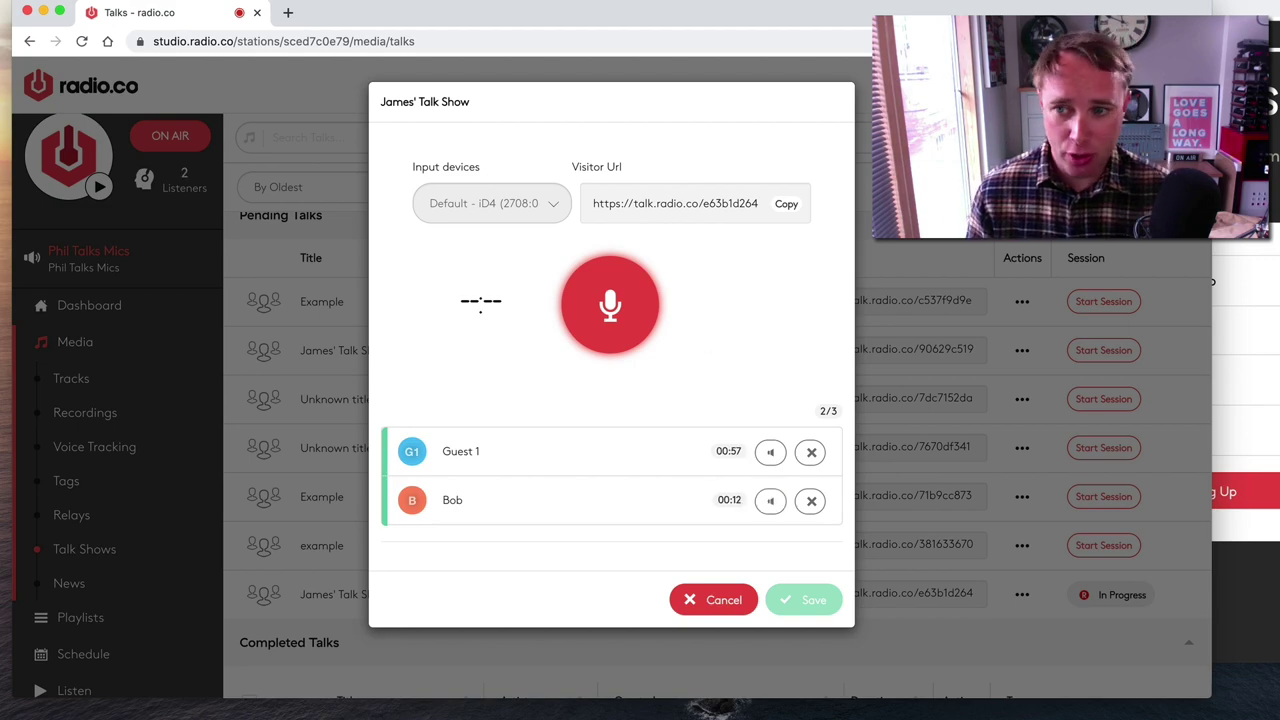
Move the guest call window left and minimize it
key("super+Tab")
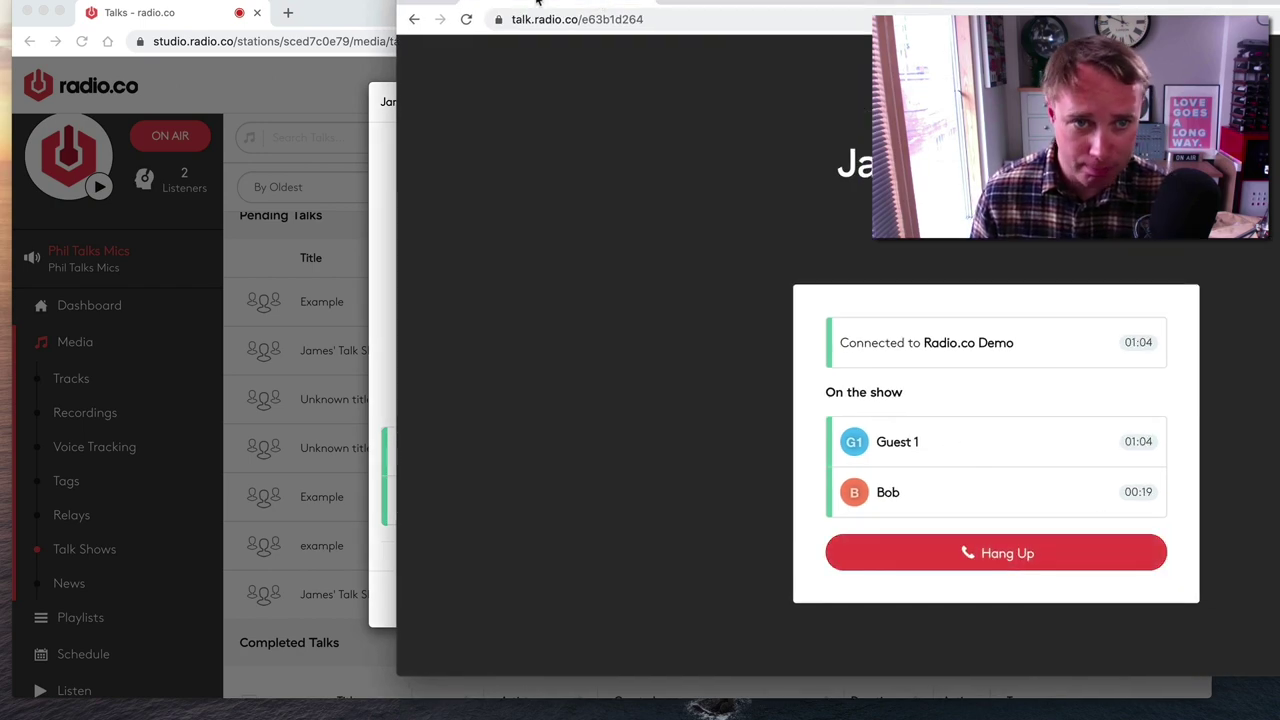
left_click_drag(618, 5, 508, 1)
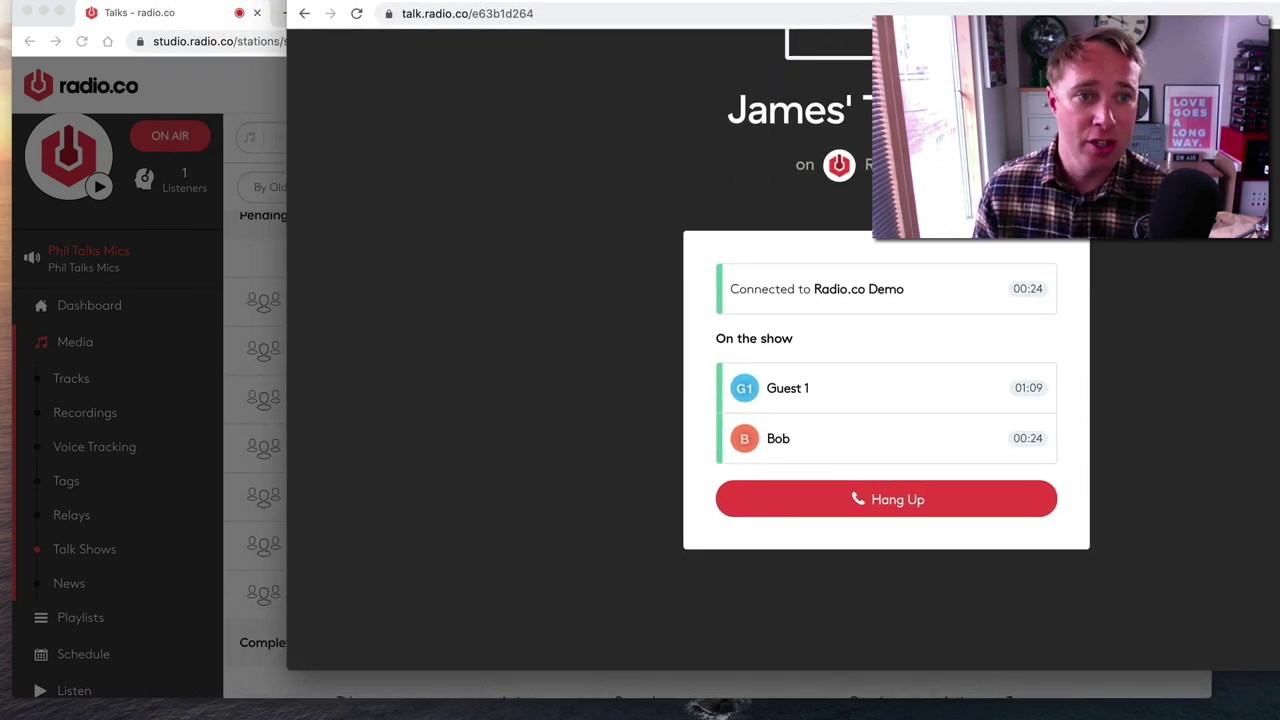
key("super+m")
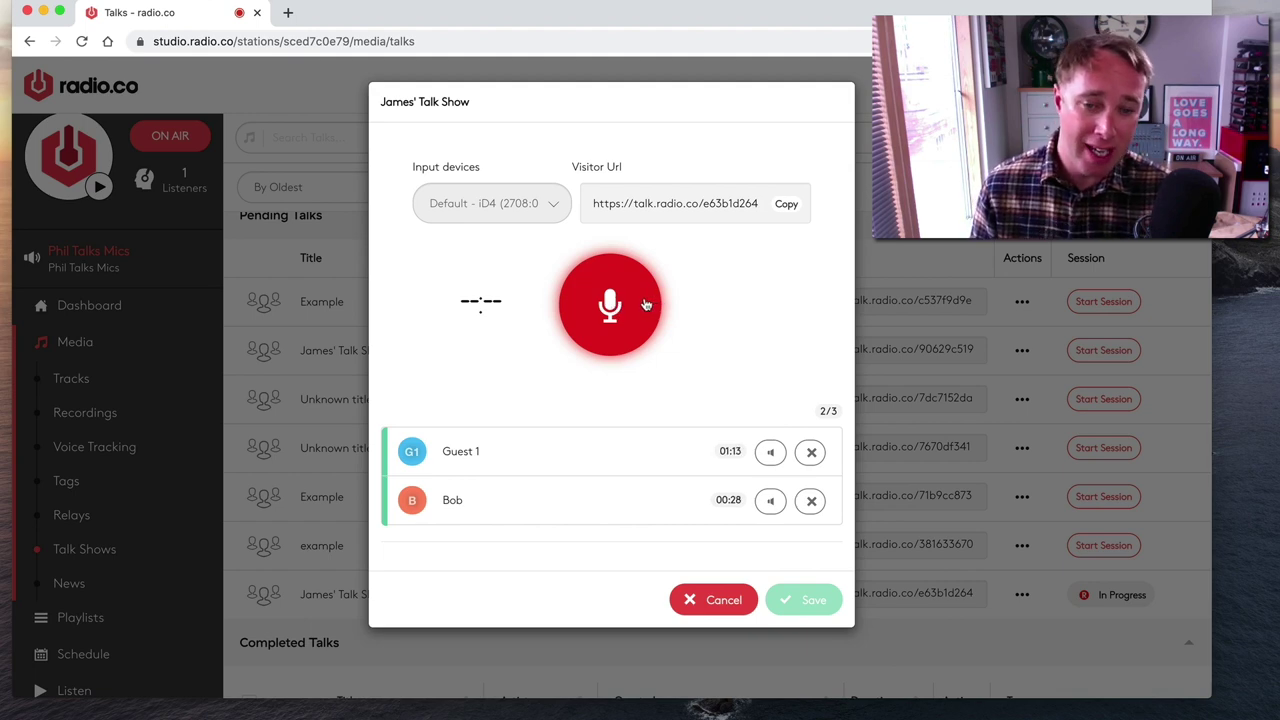
Record the conversation, drop Guest 1 midway, and stop at 00:42 (668 Kb)
left_click(645, 304)
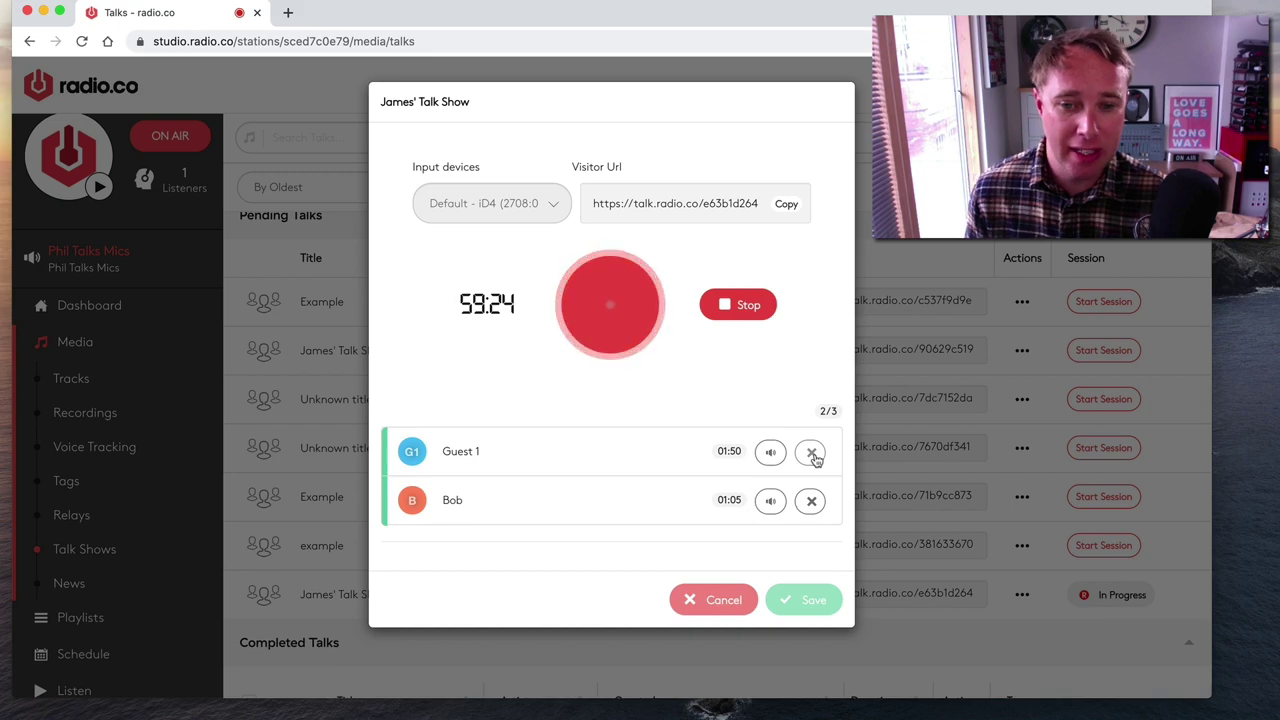
left_click(812, 455)
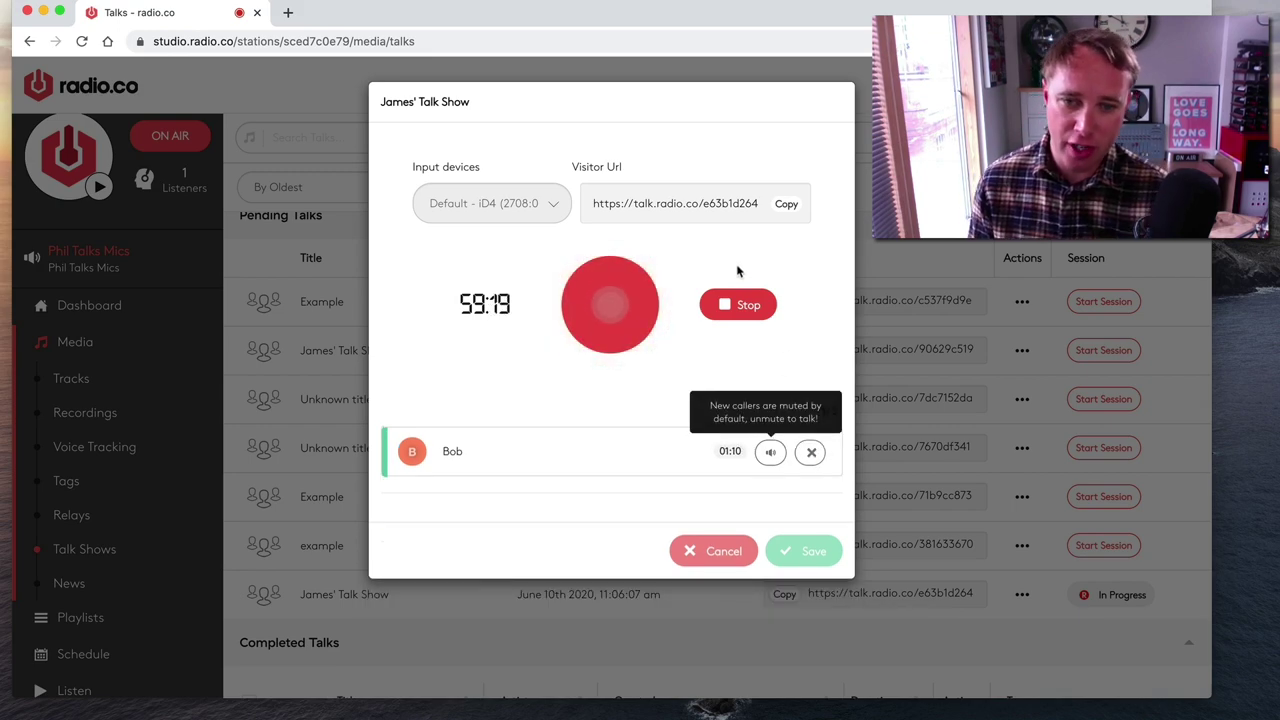
left_click(748, 305)
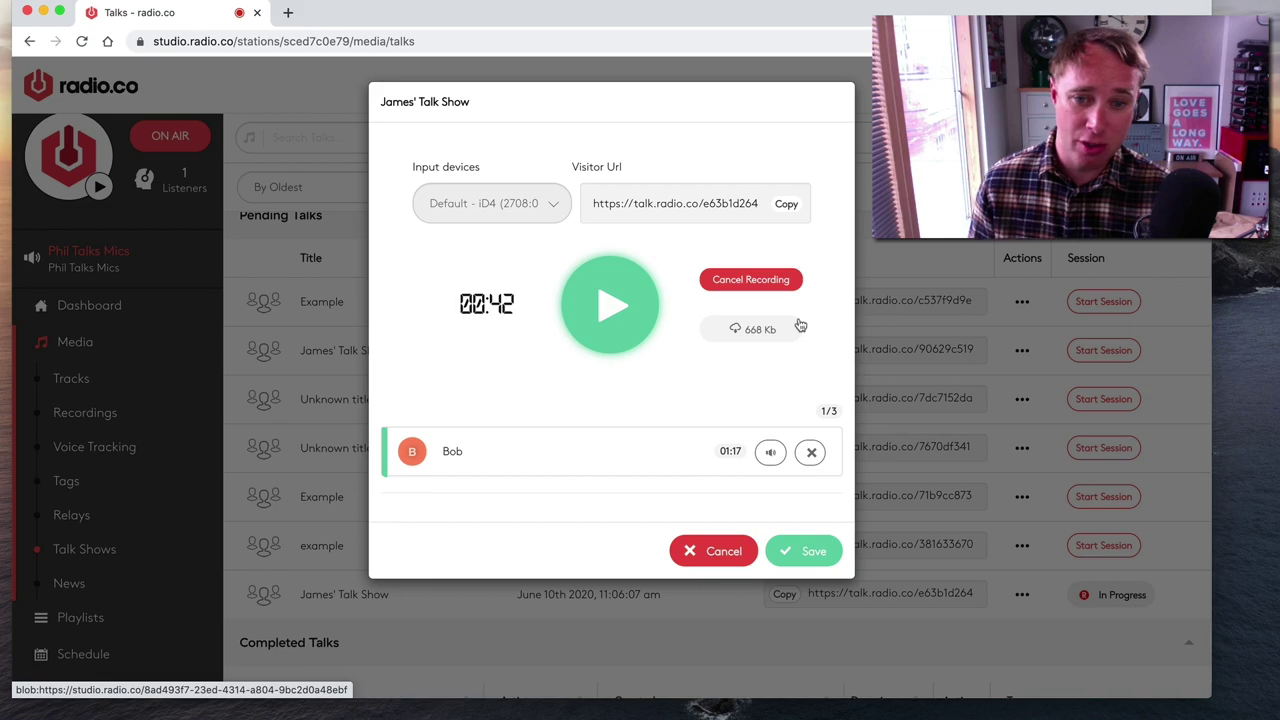
Save the 00:42 talk recording
left_click(811, 553)
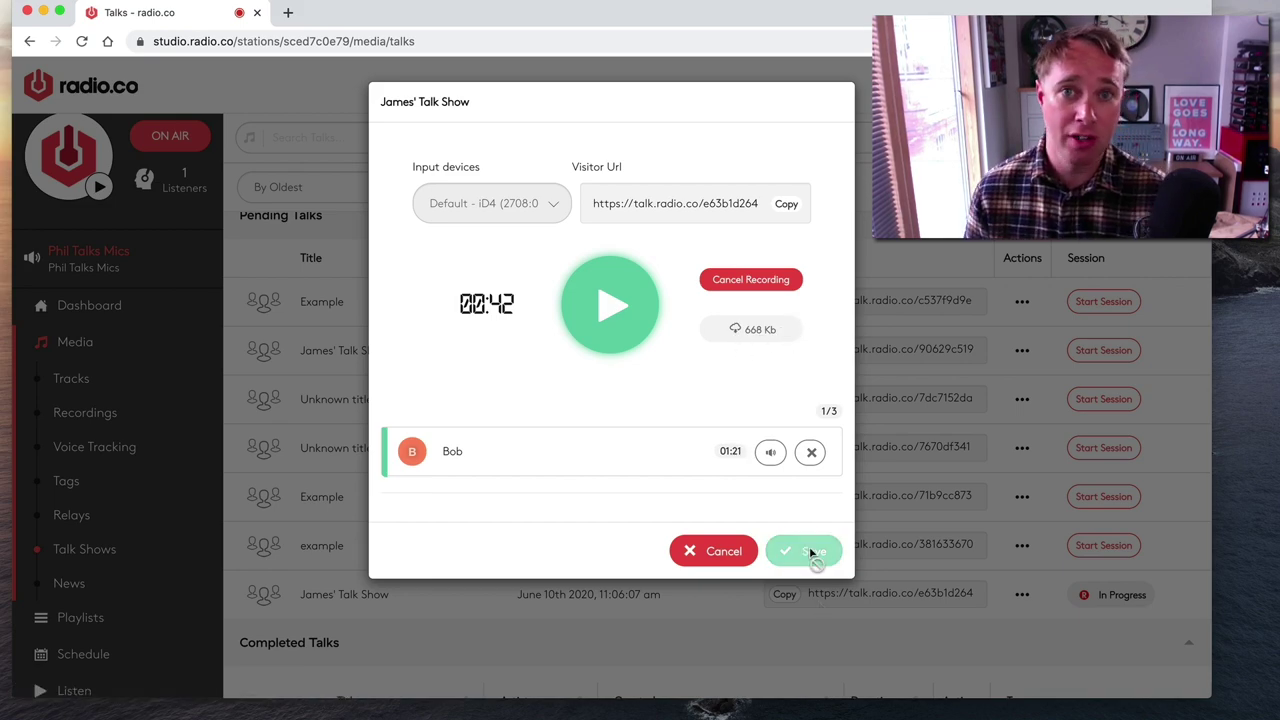